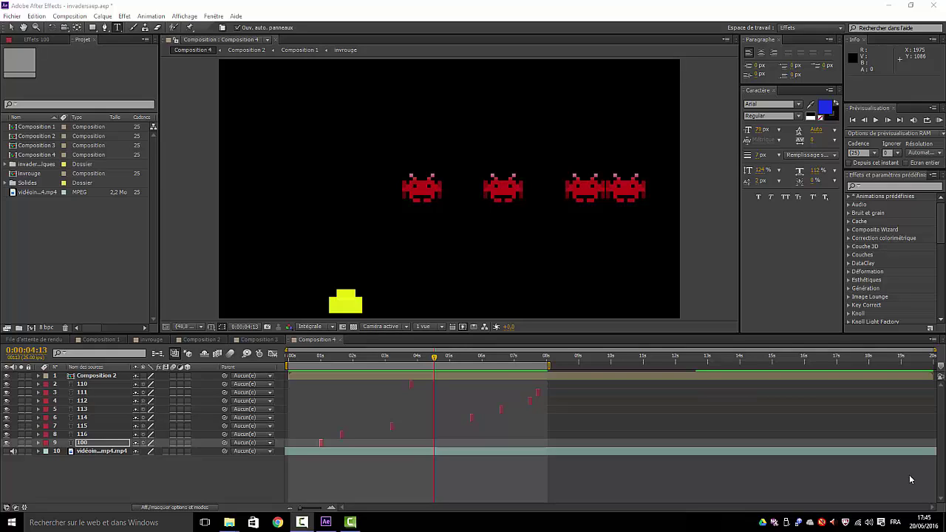
Preview the Composition 4 animation from its first frame
{"action": "left_click", "coordinate": [939, 121]}
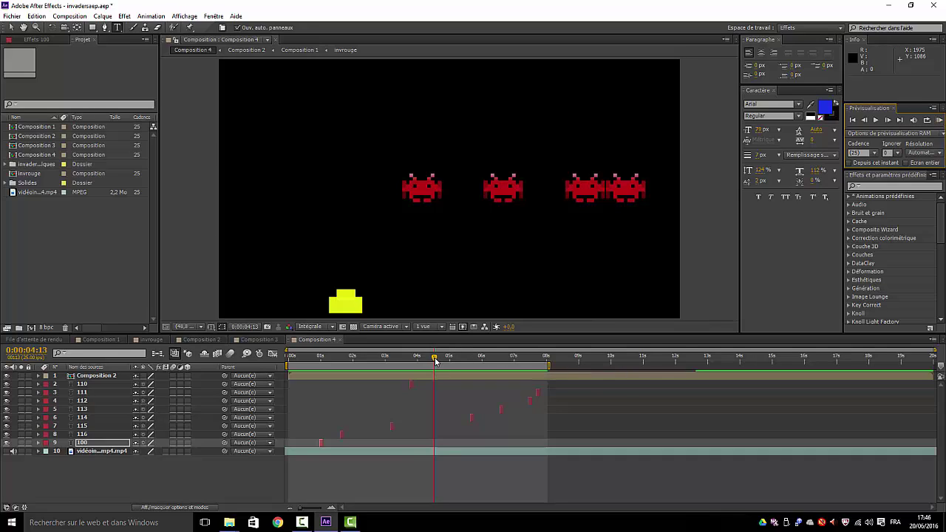
{"action": "left_click_drag", "start_coordinate": [434, 357], "coordinate": [249, 388]}
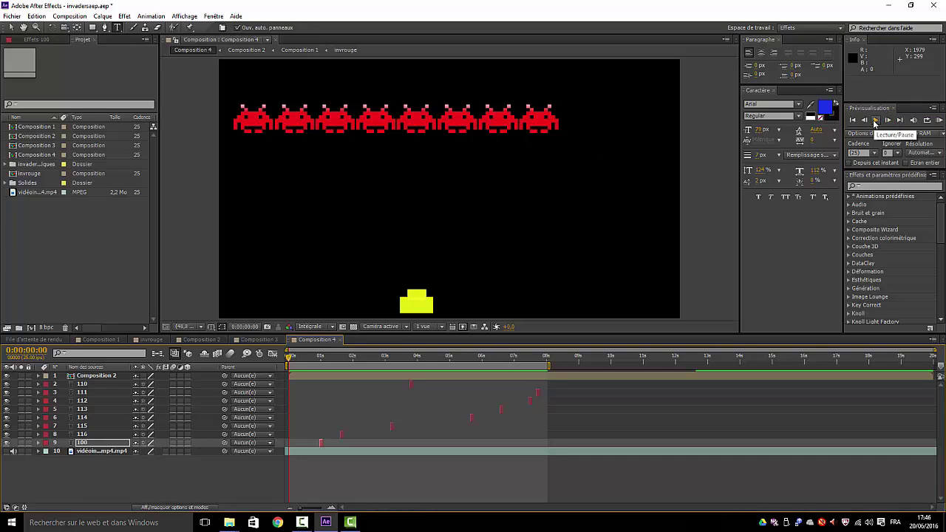
{"action": "left_click", "coordinate": [874, 122]}
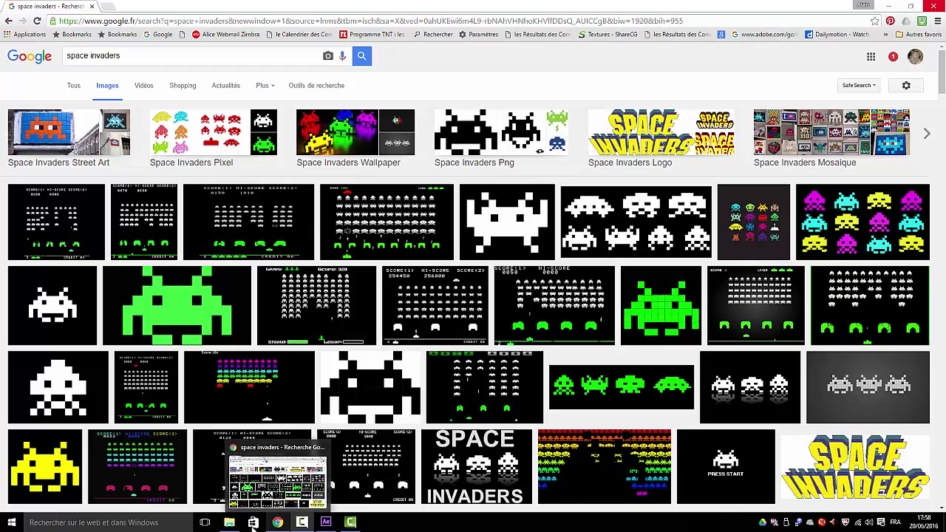
In File Explorer, open vidéoinvadermp4.mp4 from the vidéoinvadermp4 subfolder of the invaders folder in Vidéos
{"action": "left_click", "coordinate": [230, 524]}
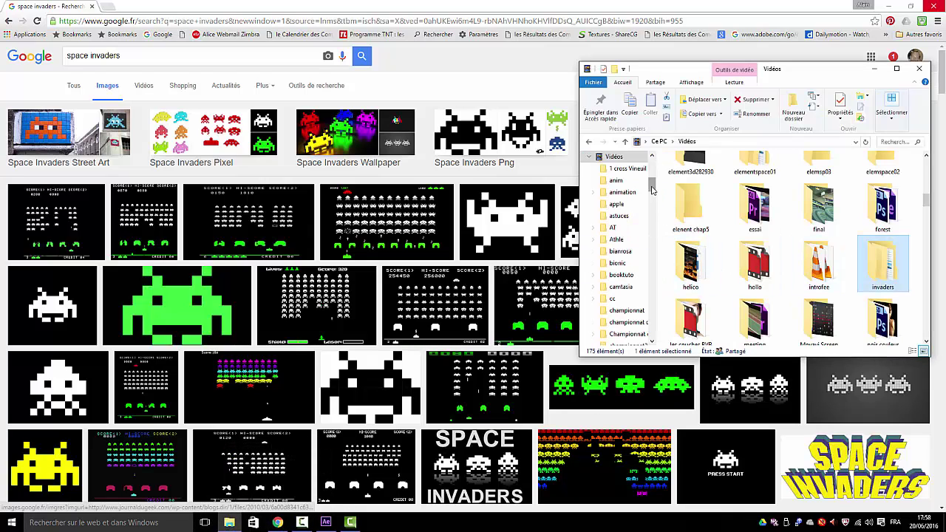
{"action": "mouse_move", "coordinate": [651, 189]}
{"action": "left_mouse_down"}
{"action": "mouse_move", "coordinate": [648, 204]}
{"action": "mouse_move", "coordinate": [650, 168]}
{"action": "mouse_move", "coordinate": [651, 194]}
{"action": "mouse_move", "coordinate": [651, 180]}
{"action": "left_mouse_up"}
{"action": "left_click", "coordinate": [615, 216]}
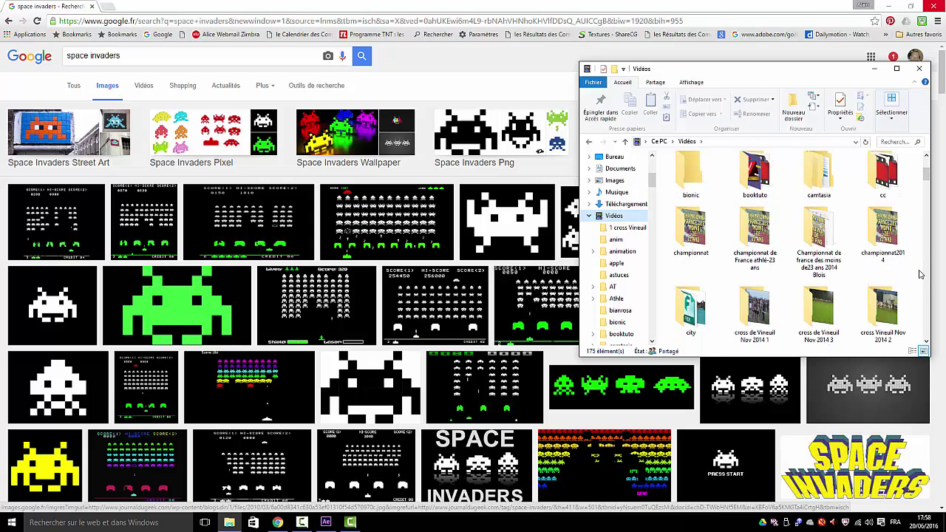
{"action": "scroll", "coordinate": [920, 274], "scroll_direction": "down", "scroll_amount": 3}
{"action": "scroll", "coordinate": [920, 275], "scroll_direction": "down", "scroll_amount": 3}
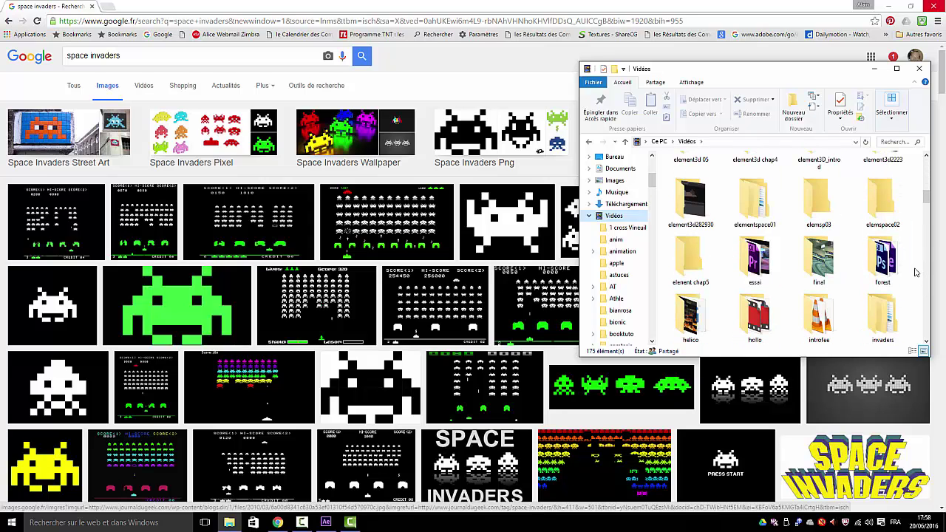
{"action": "double_click", "coordinate": [882, 318]}
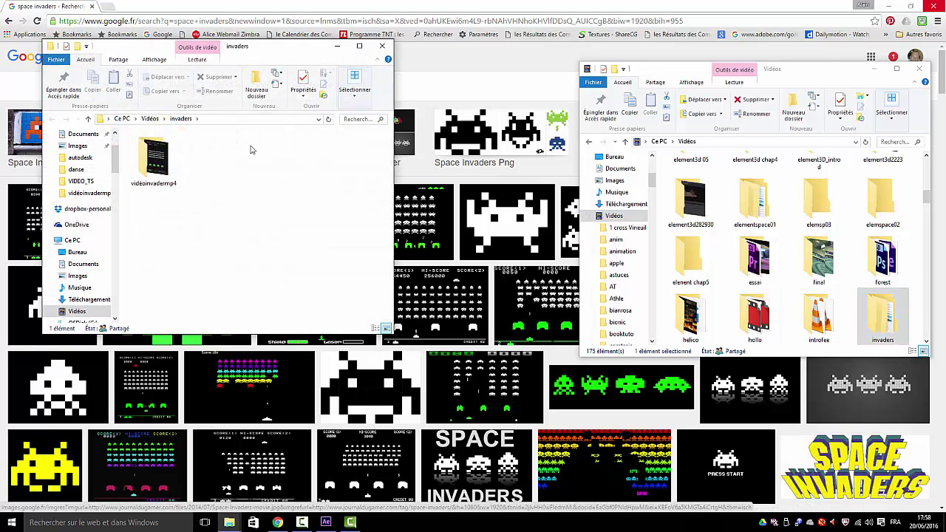
{"action": "double_click", "coordinate": [154, 160]}
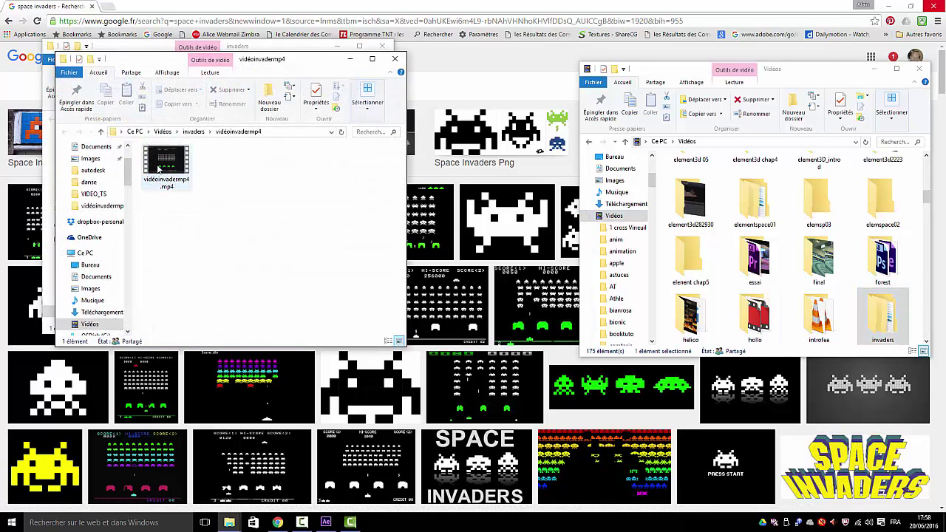
{"action": "double_click", "coordinate": [157, 169]}
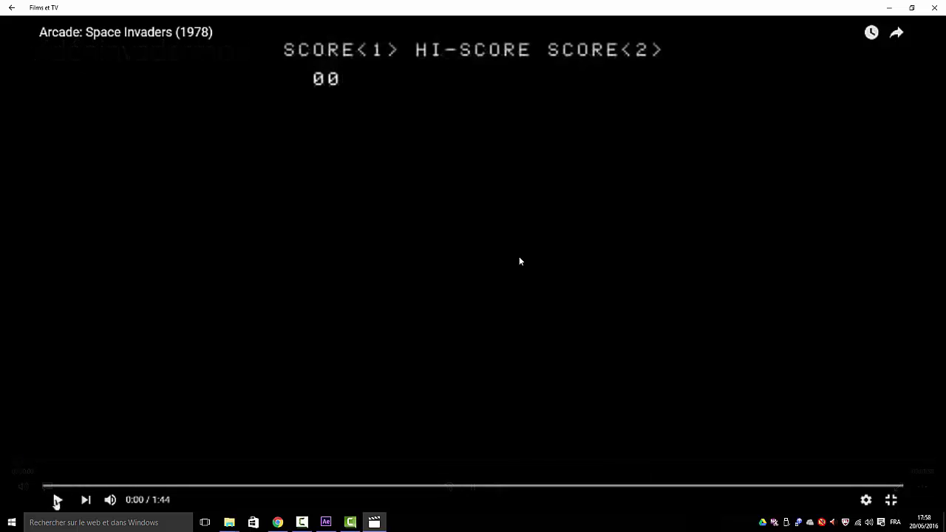
Skip past the video's intro, watch the Space Invaders gameplay, and close the player and the video's folder window
{"action": "left_click", "coordinate": [57, 501]}
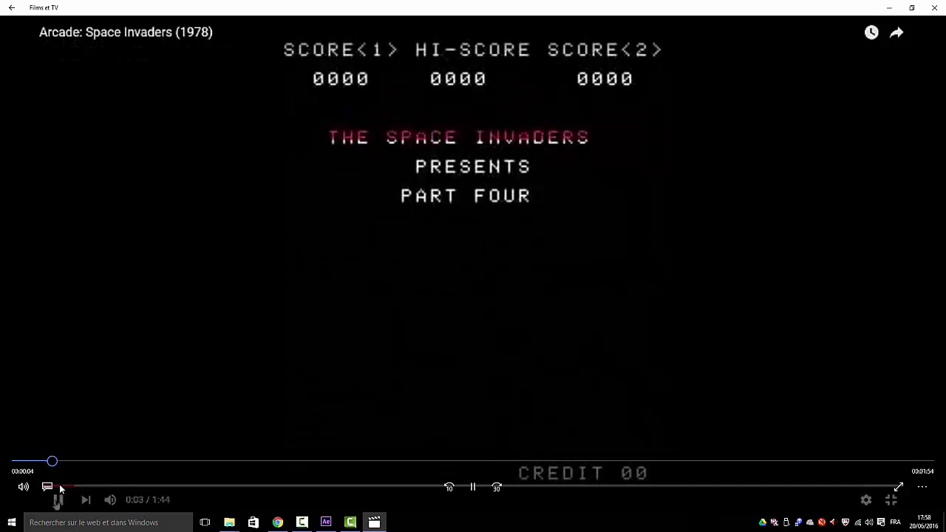
{"action": "left_click_drag", "start_coordinate": [65, 461], "coordinate": [142, 461]}
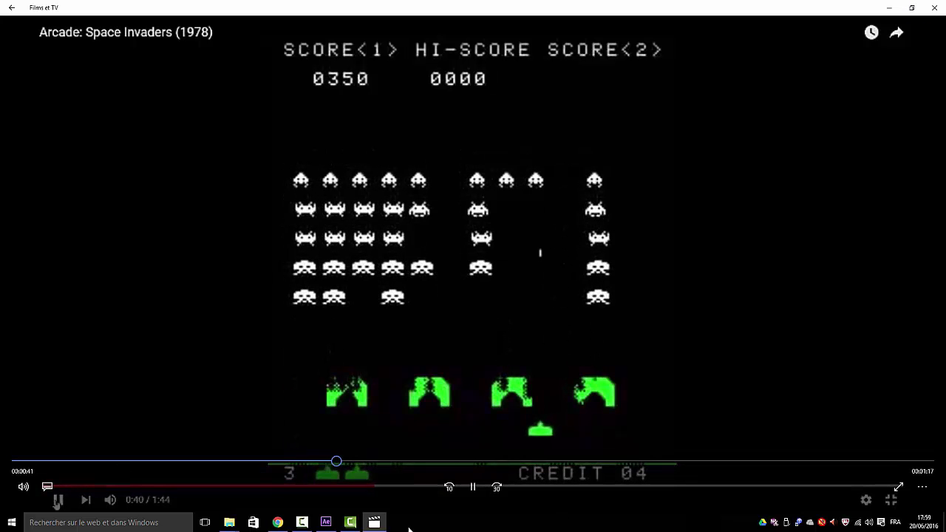
{"action": "left_click", "coordinate": [472, 487]}
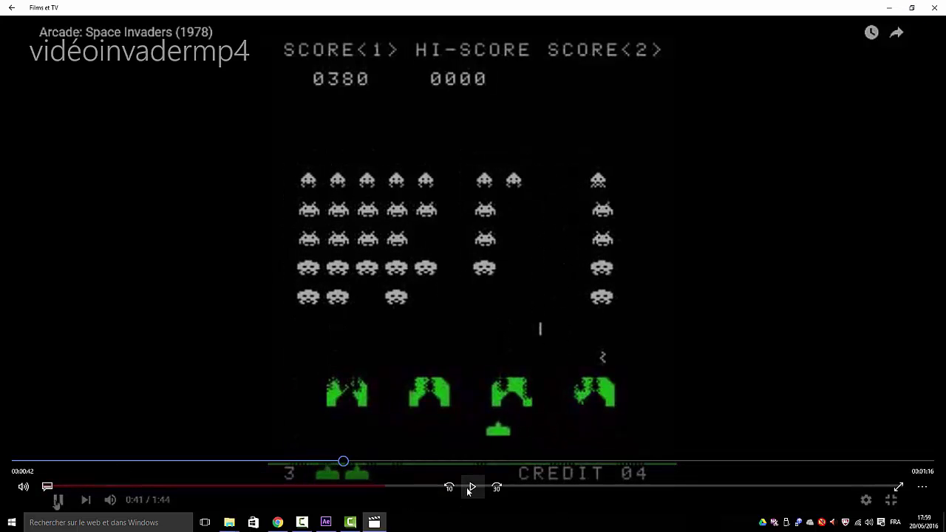
{"action": "left_click", "coordinate": [937, 8]}
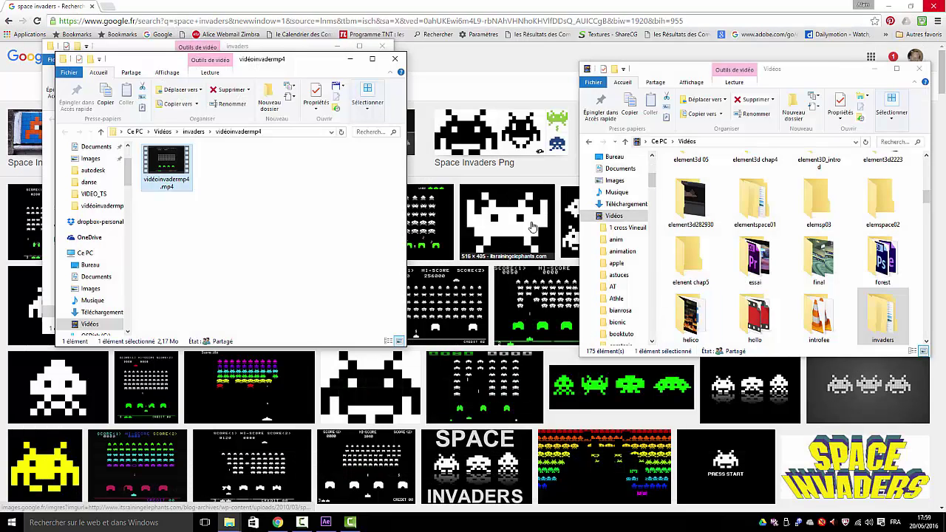
{"action": "left_click", "coordinate": [395, 60]}
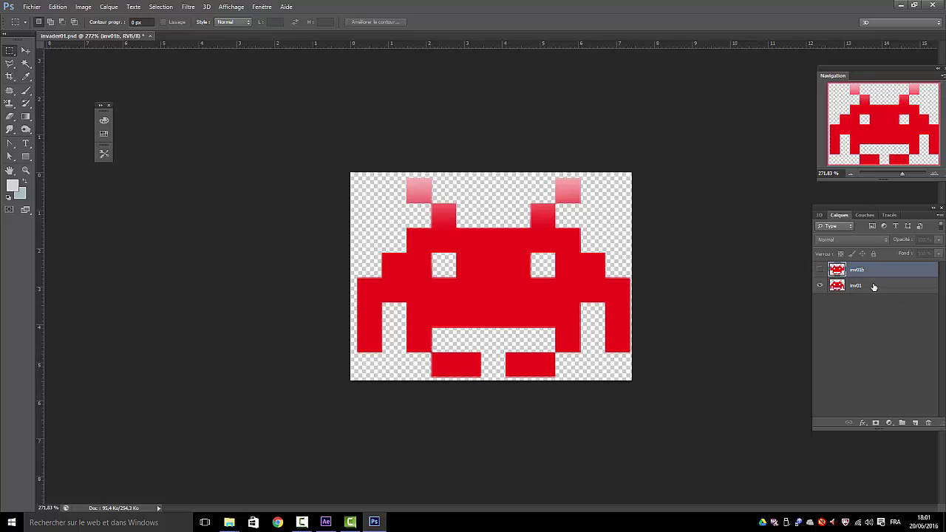
Duplicate the inv01 layer, hide the original, and duplicate the copy so there are two working copies
{"action": "left_click_drag", "start_coordinate": [872, 289], "coordinate": [915, 424]}
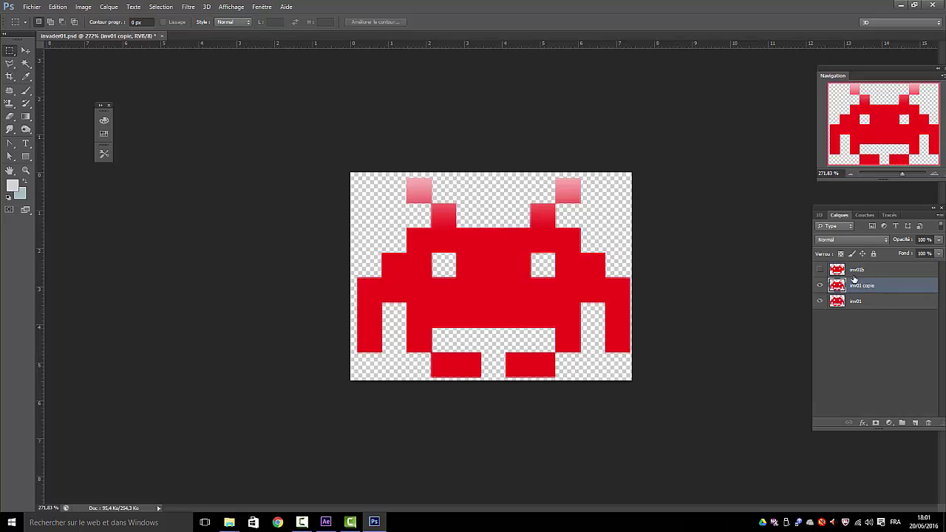
{"action": "left_click", "coordinate": [819, 302]}
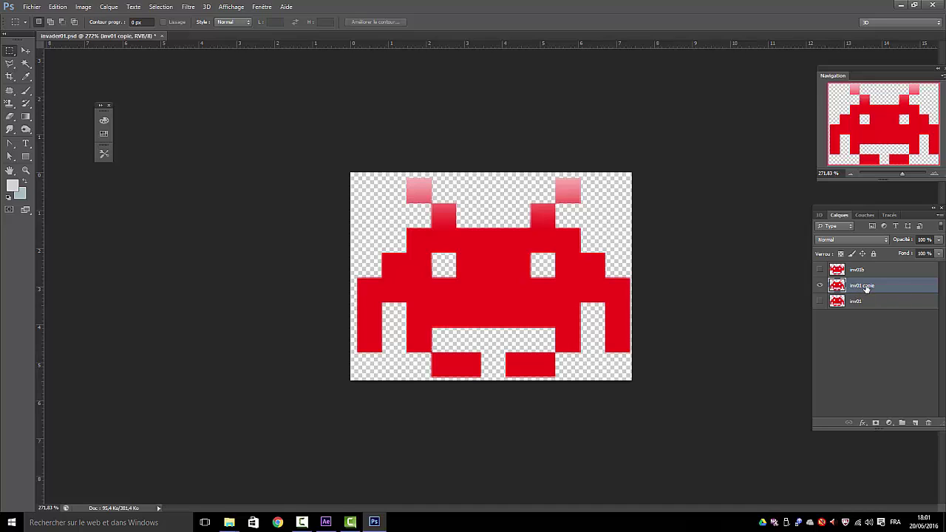
{"action": "left_click_drag", "start_coordinate": [866, 288], "coordinate": [915, 422]}
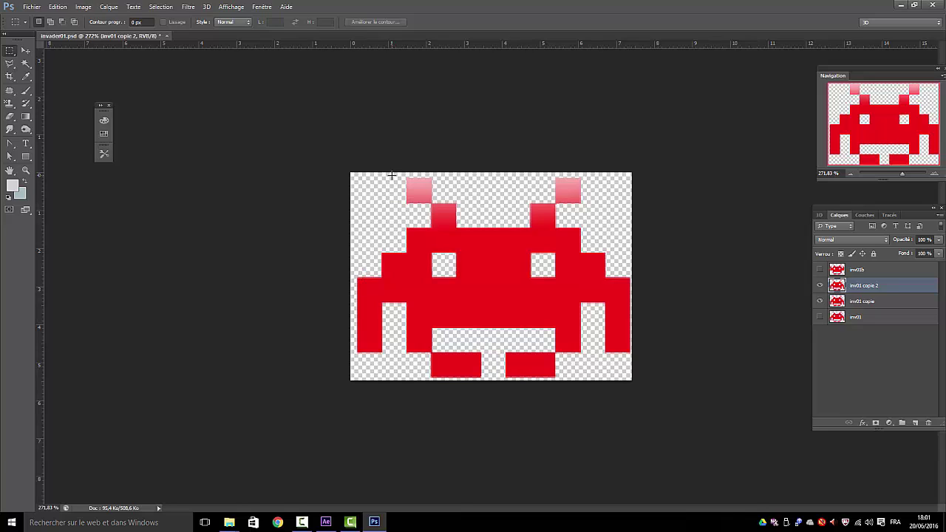
Marquee-select the invader's body without its arms, stretching the selection to the inner edge of the left arm and the canvas's upper edge
{"action": "left_click_drag", "start_coordinate": [408, 180], "coordinate": [603, 379]}
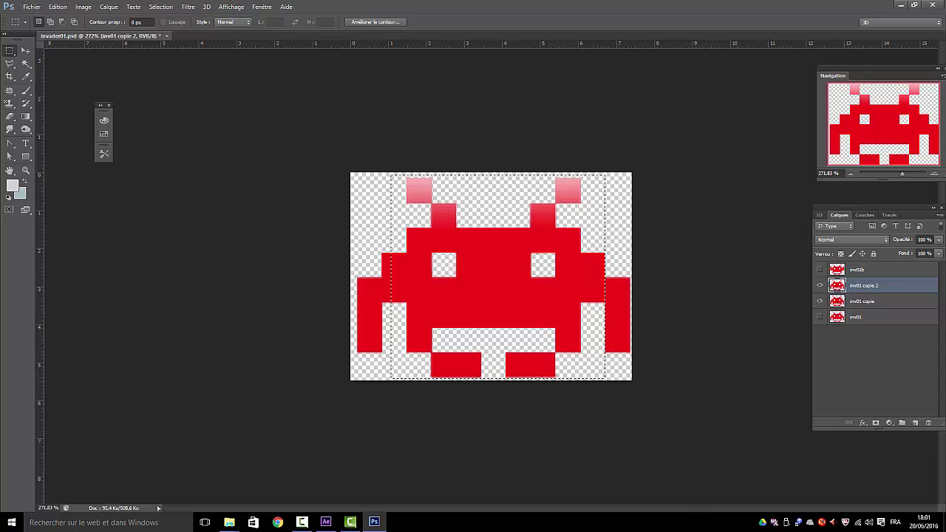
{"action": "left_click", "coordinate": [161, 7]}
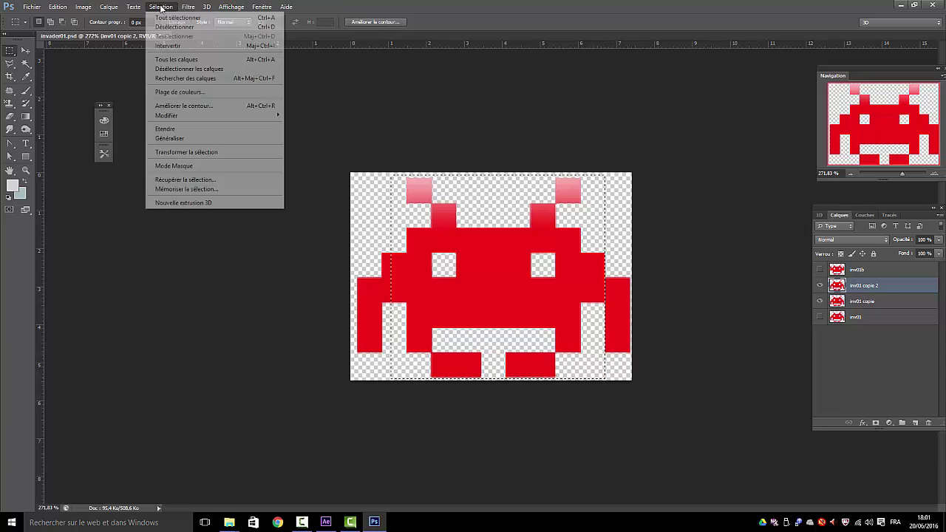
{"action": "left_click", "coordinate": [198, 152]}
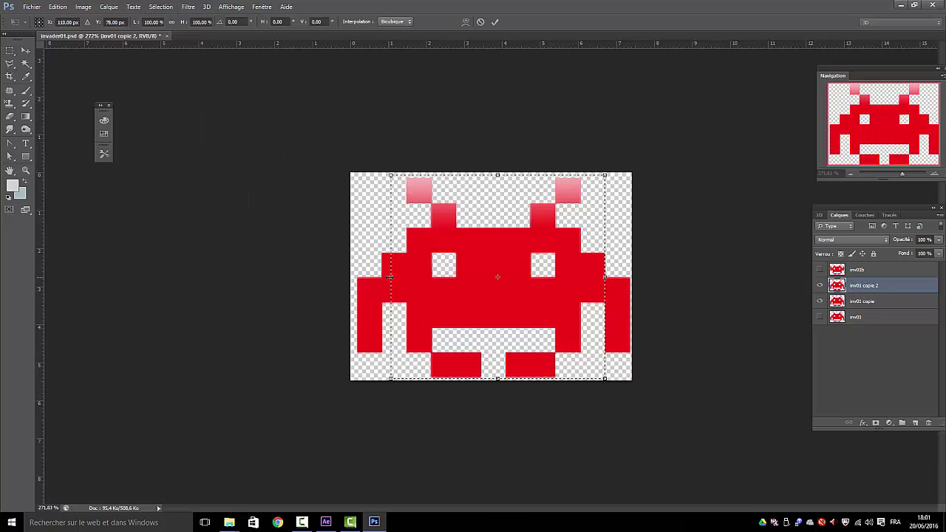
{"action": "left_click_drag", "start_coordinate": [390, 277], "coordinate": [382, 278]}
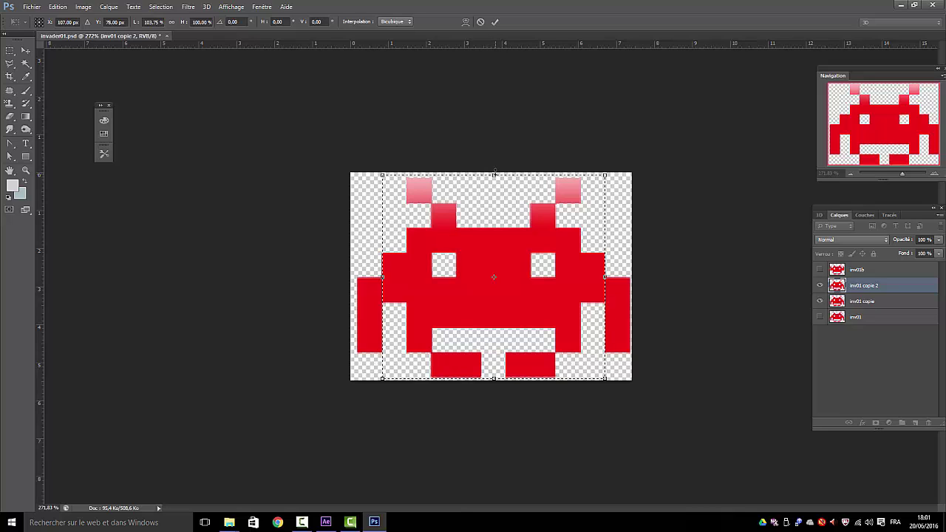
{"action": "left_click_drag", "start_coordinate": [494, 172], "coordinate": [592, 168]}
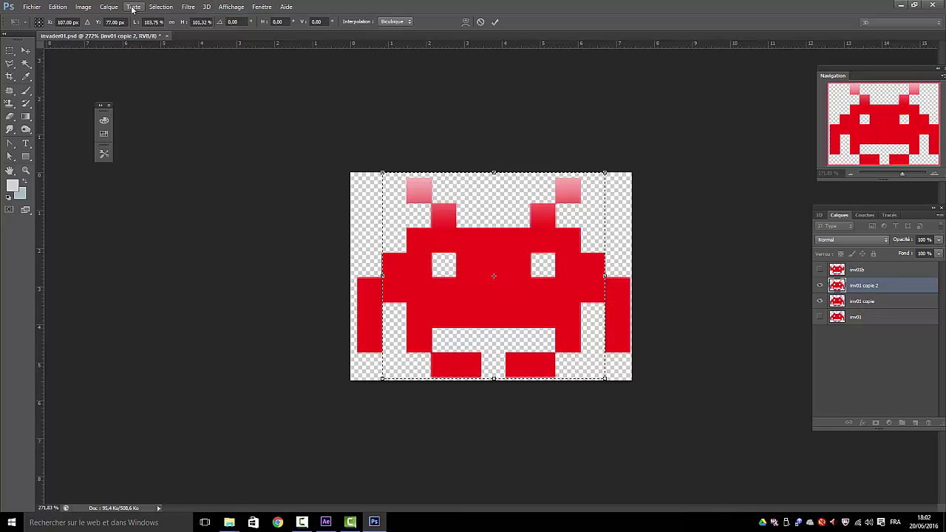
{"action": "left_click", "coordinate": [158, 7]}
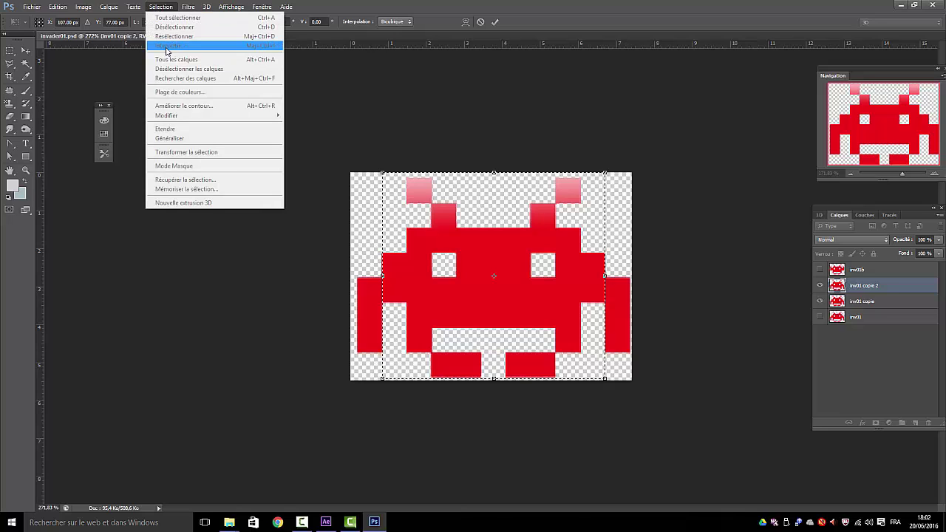
{"action": "left_click", "coordinate": [495, 22]}
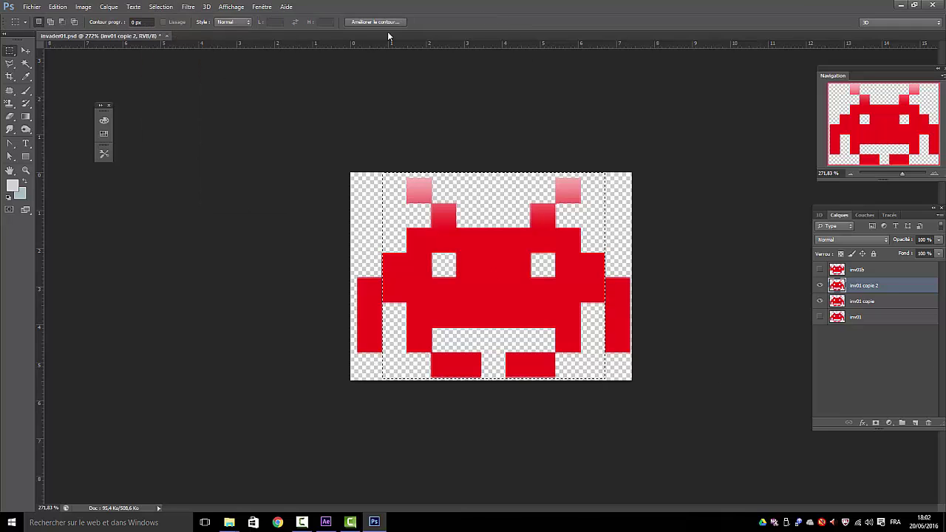
Invert the selection, clear the arms from the inv01 copie 2 layer, and hide the inv01 copie layer
{"action": "left_click", "coordinate": [154, 7]}
{"action": "left_click", "coordinate": [169, 47]}
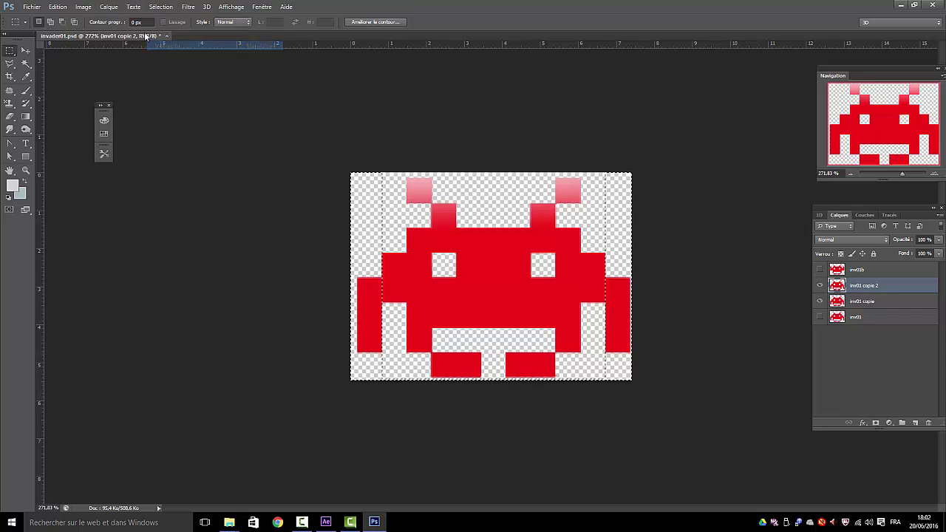
{"action": "left_click", "coordinate": [57, 6]}
{"action": "left_click", "coordinate": [67, 111]}
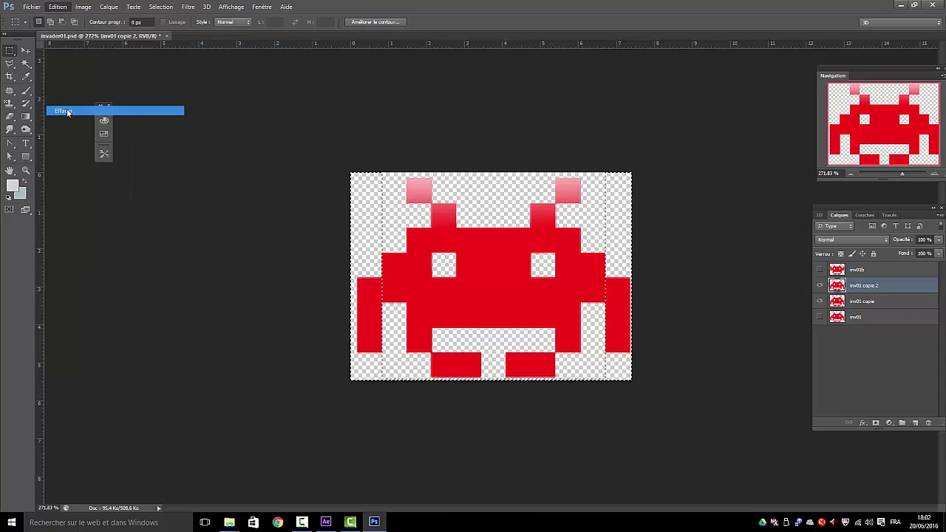
{"action": "left_click", "coordinate": [818, 302]}
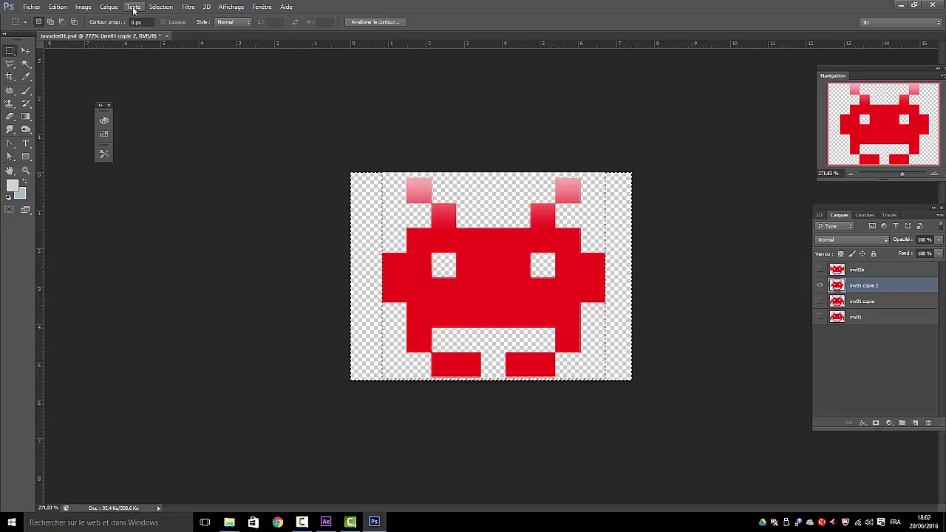
{"action": "left_click", "coordinate": [858, 388]}
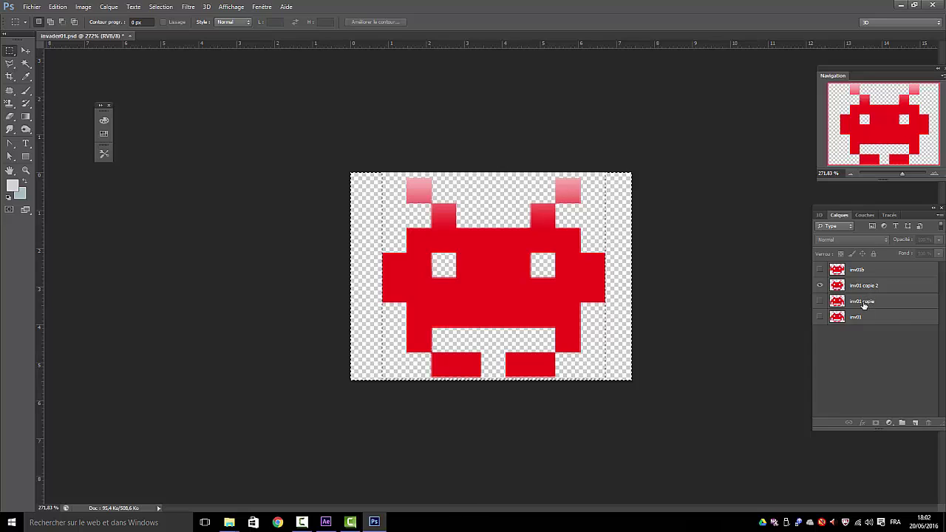
Show only the inv01 copie layer, invert the selection back to the body, and clear it so just the arms remain
{"action": "left_click", "coordinate": [863, 304]}
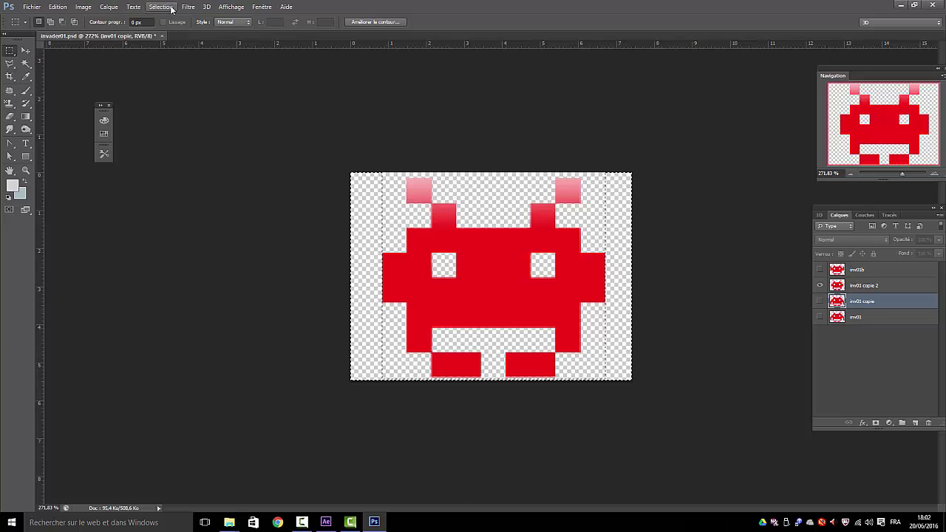
{"action": "left_click", "coordinate": [819, 301]}
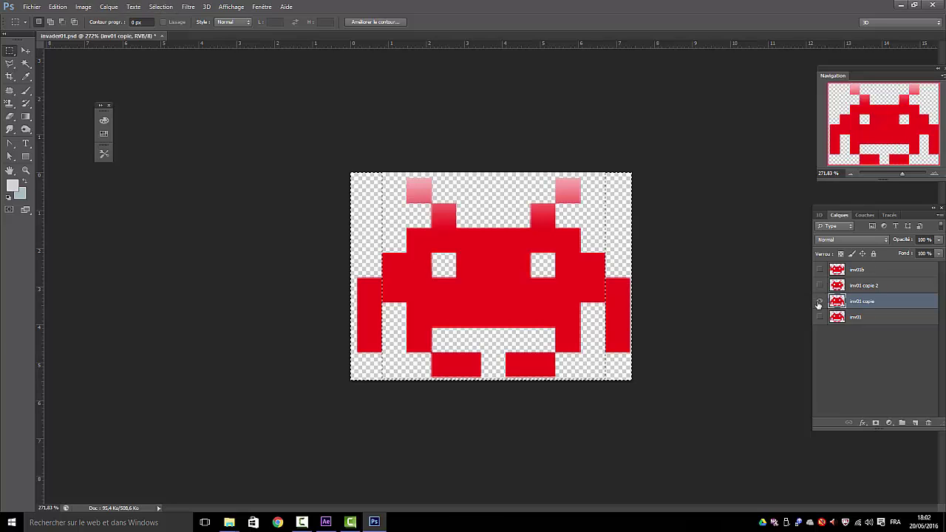
{"action": "left_click", "coordinate": [158, 7]}
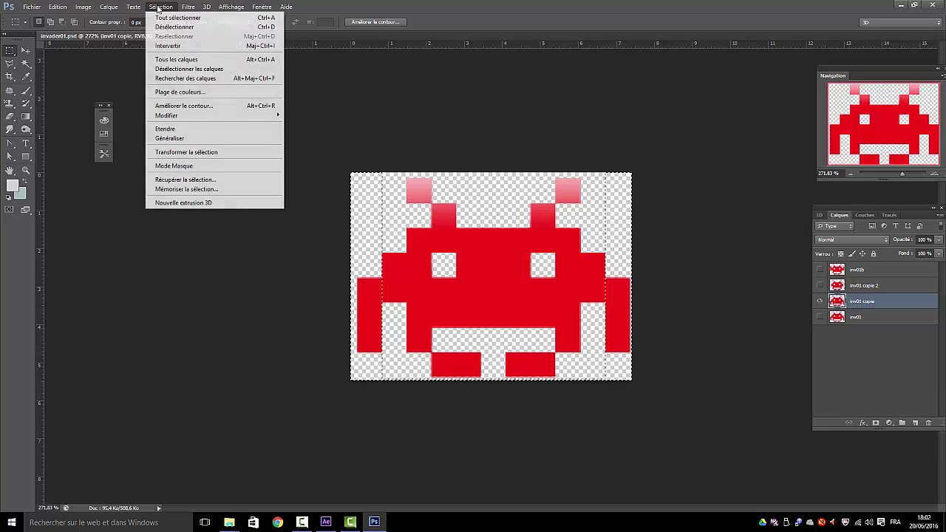
{"action": "left_click", "coordinate": [163, 47]}
{"action": "left_click", "coordinate": [58, 7]}
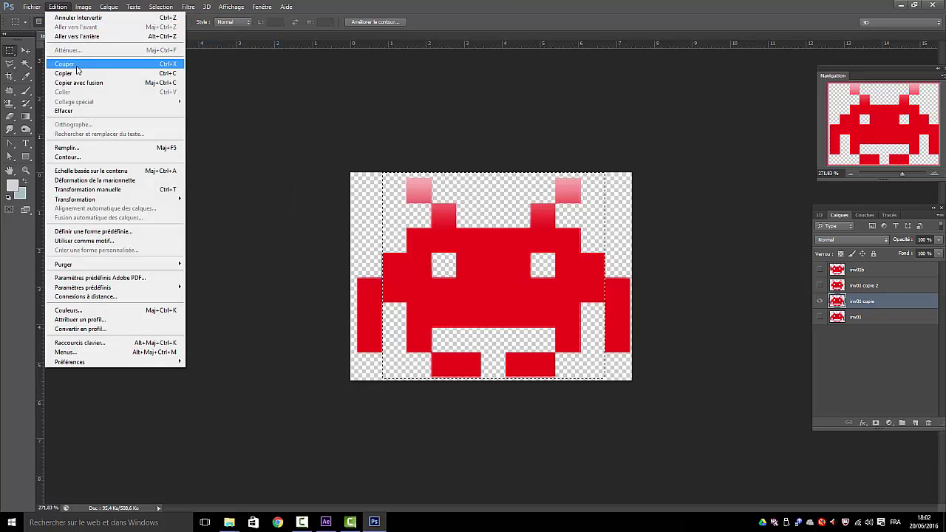
{"action": "left_click", "coordinate": [78, 111]}
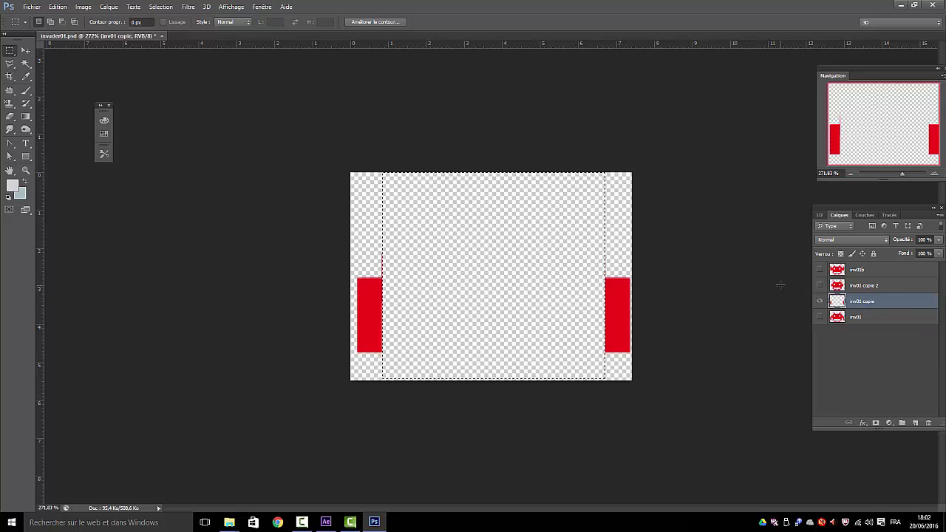
Show the inv01 copie 2 body layer together with the arms and deselect everything
{"action": "left_click", "coordinate": [818, 286]}
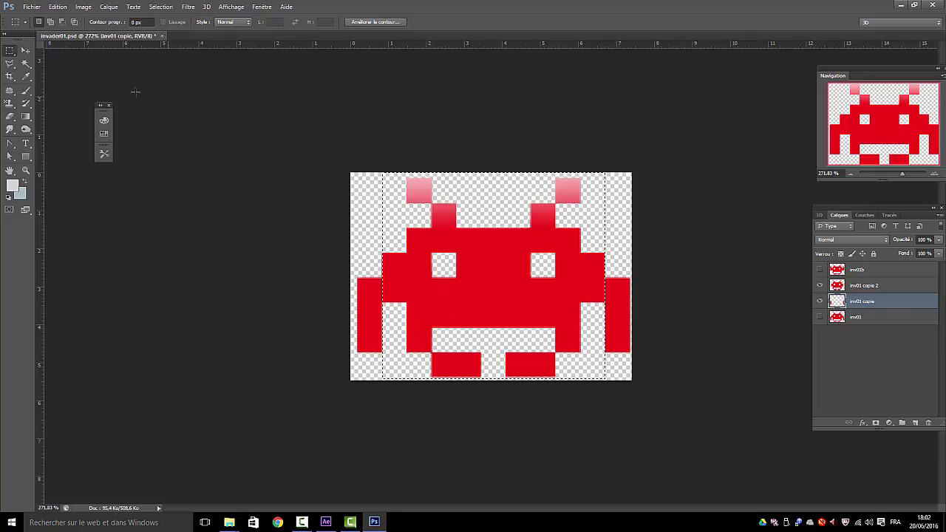
{"action": "left_click", "coordinate": [160, 7]}
{"action": "left_click", "coordinate": [165, 27]}
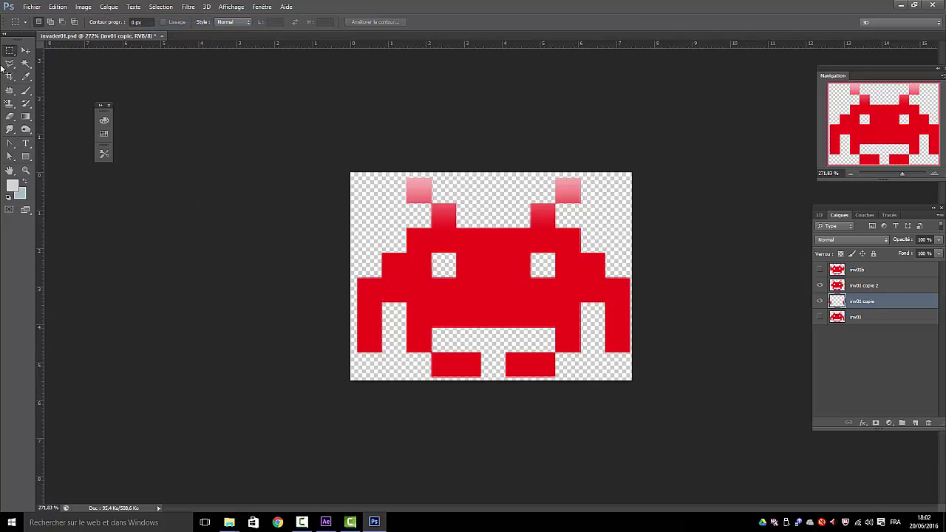
Move the arms on the inv01 copie layer up into a raised pose and nudge them closer to the body
{"action": "left_click", "coordinate": [25, 50]}
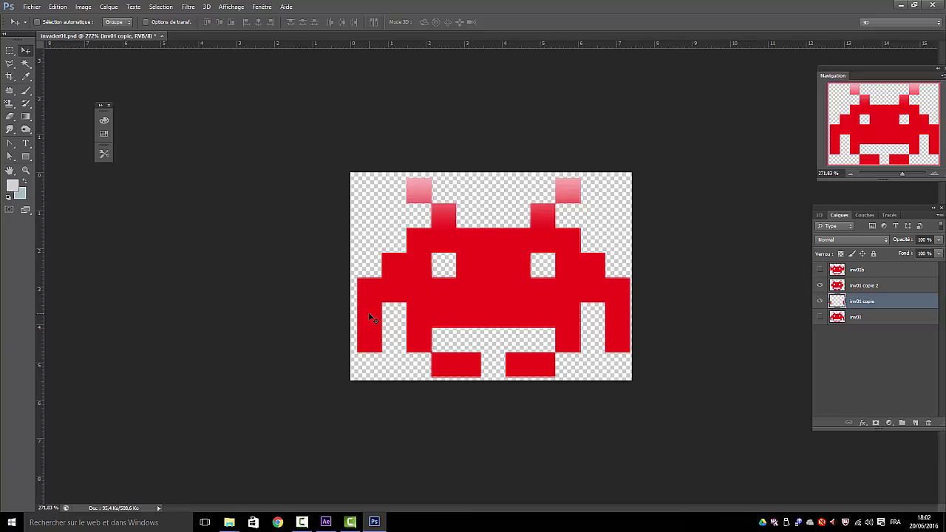
{"action": "left_click_drag", "start_coordinate": [368, 313], "coordinate": [373, 266]}
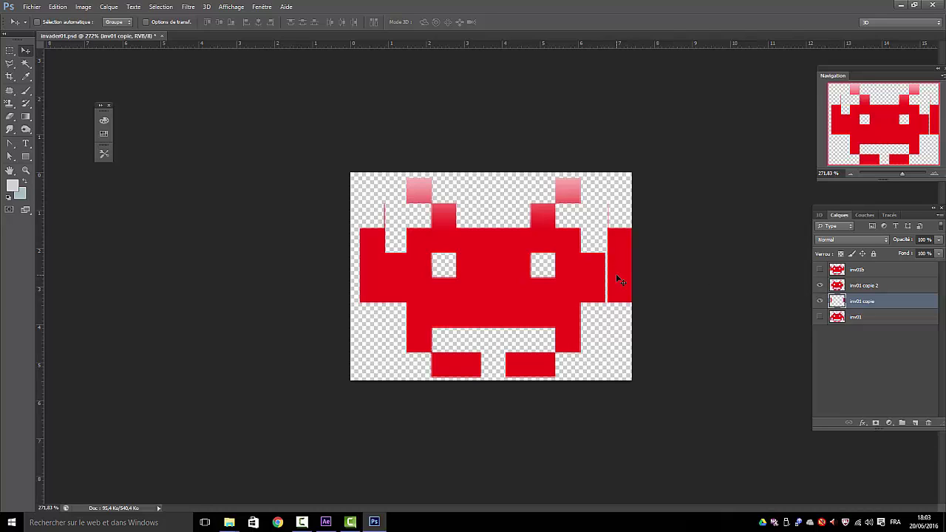
{"action": "left_click_drag", "start_coordinate": [617, 278], "coordinate": [616, 277]}
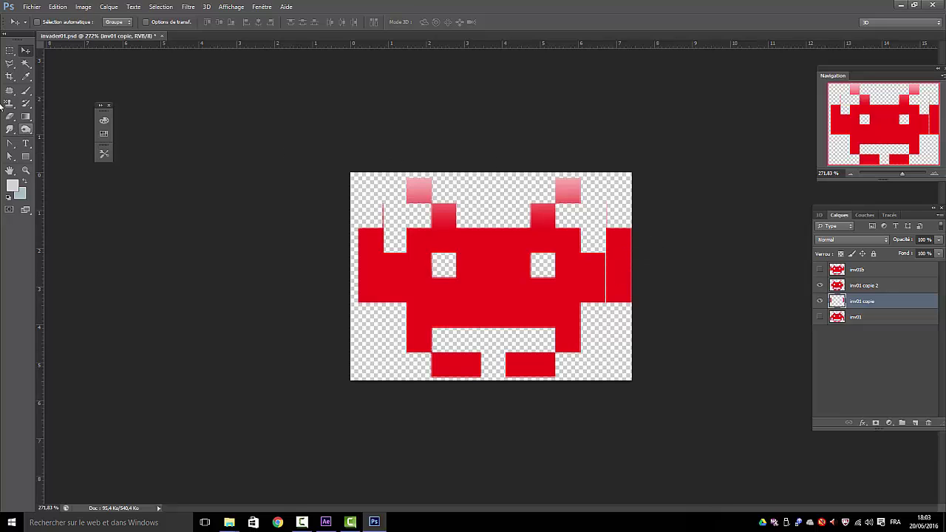
Erase the stray thin lines above the raised arms using a smaller, hard round eraser
{"action": "left_click", "coordinate": [10, 117]}
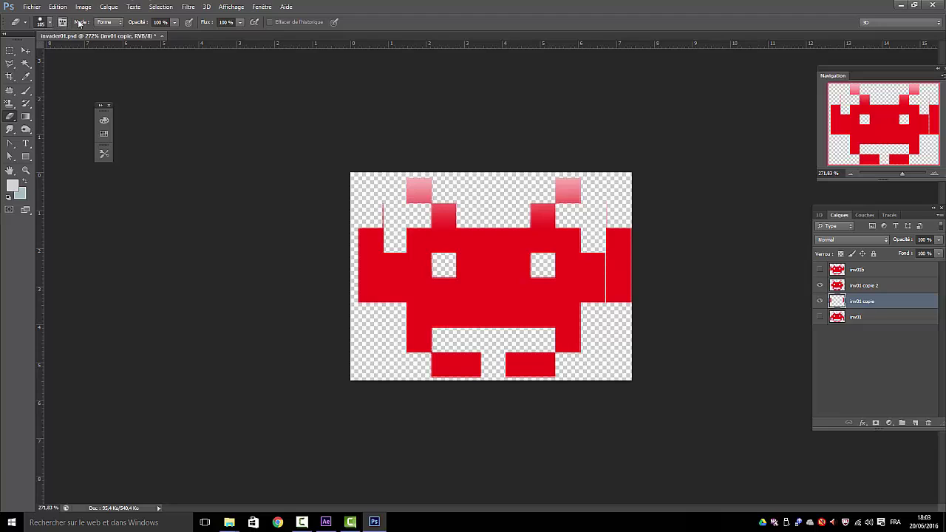
{"action": "left_click", "coordinate": [51, 23]}
{"action": "left_click_drag", "start_coordinate": [82, 54], "coordinate": [25, 65]}
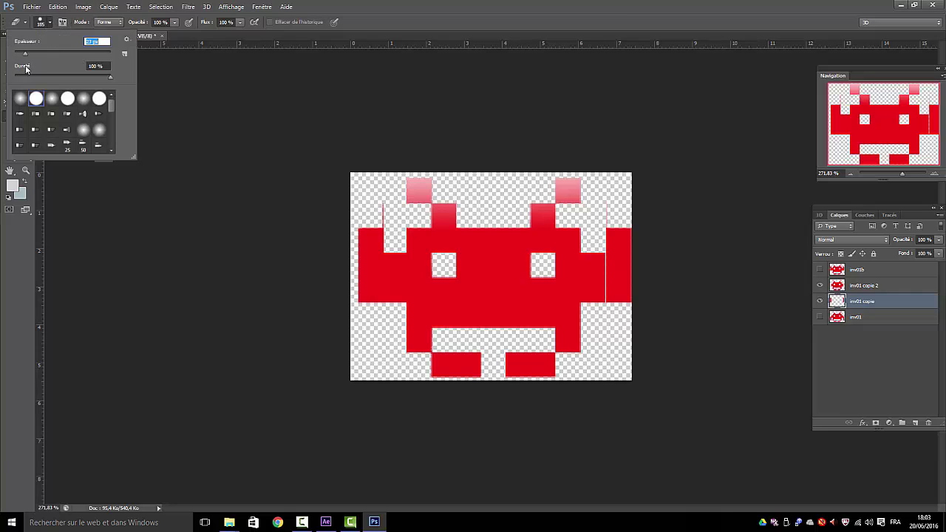
{"action": "left_click", "coordinate": [379, 212]}
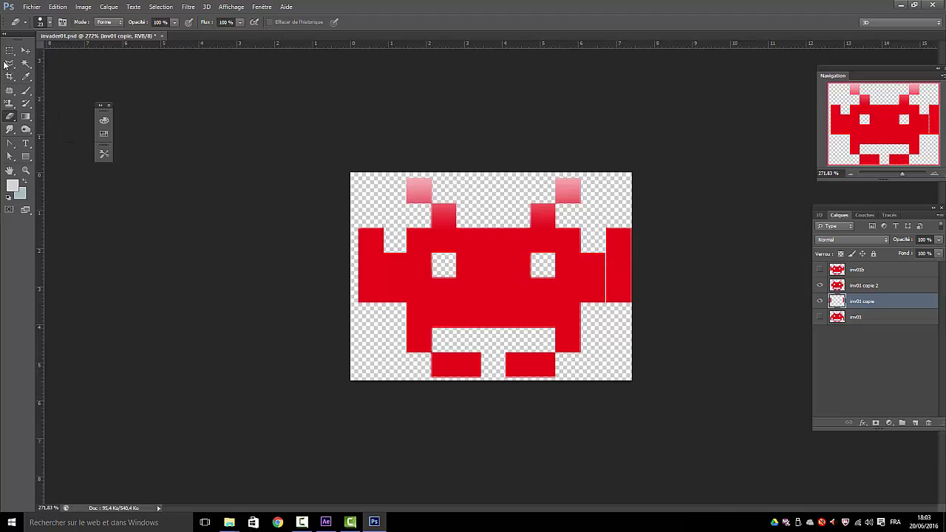
Sample the invader's red as the foreground colour and ready the Brush tool for painting
{"action": "left_click", "coordinate": [26, 90]}
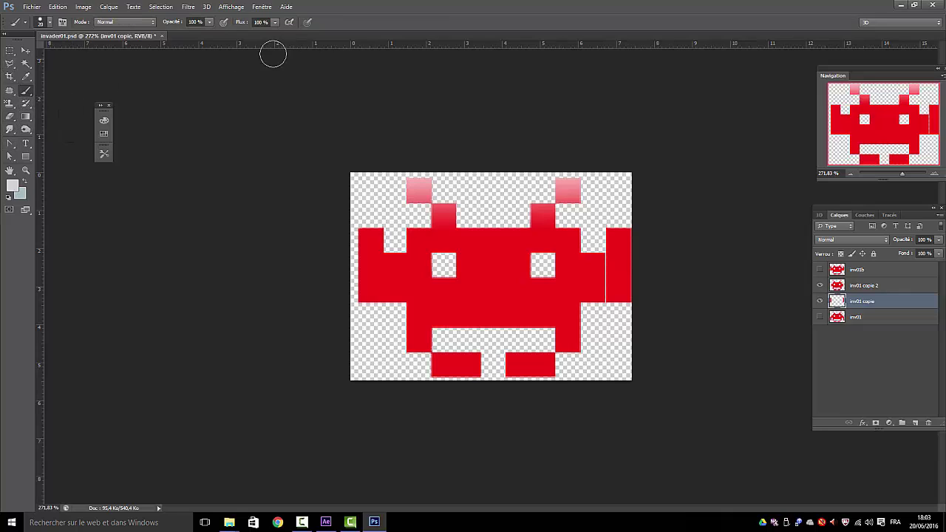
{"action": "left_click", "coordinate": [27, 77]}
{"action": "left_click", "coordinate": [372, 278]}
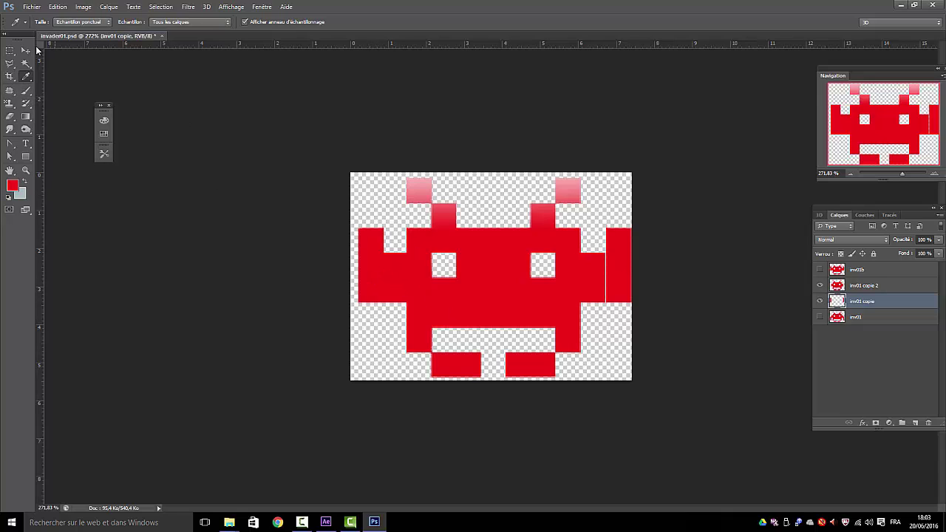
{"action": "left_click", "coordinate": [26, 91]}
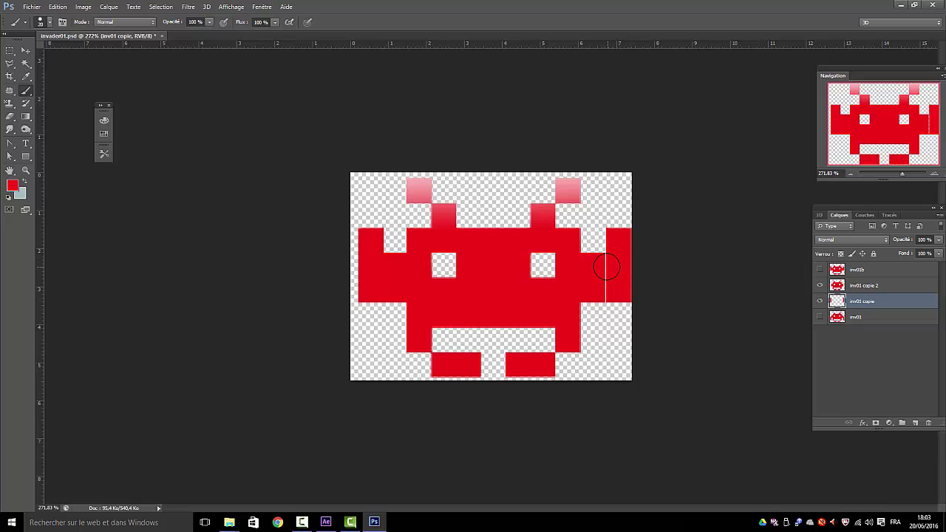
Outline the gap between body and right arm with the Polygonal Lasso, paint it red, and deselect
{"action": "left_click", "coordinate": [10, 63]}
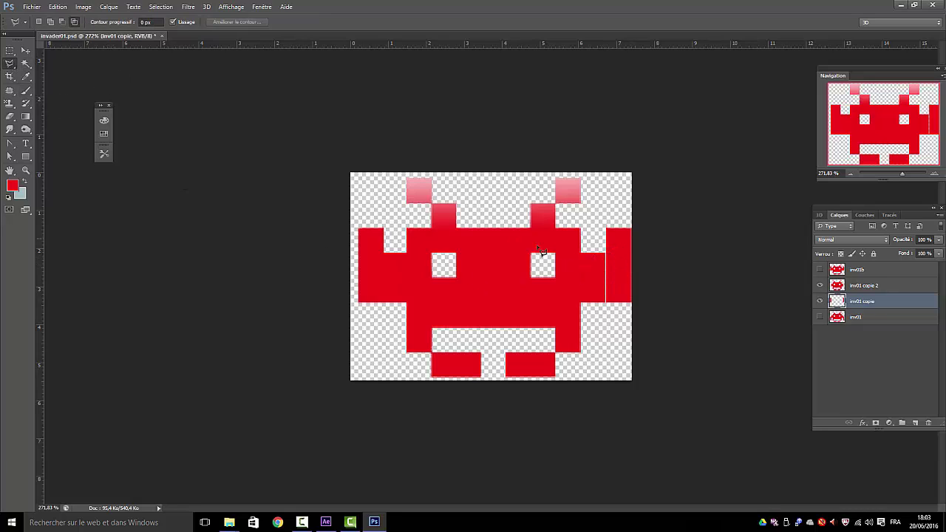
{"action": "left_click", "coordinate": [618, 255]}
{"action": "left_click", "coordinate": [596, 303]}
{"action": "left_click", "coordinate": [620, 257]}
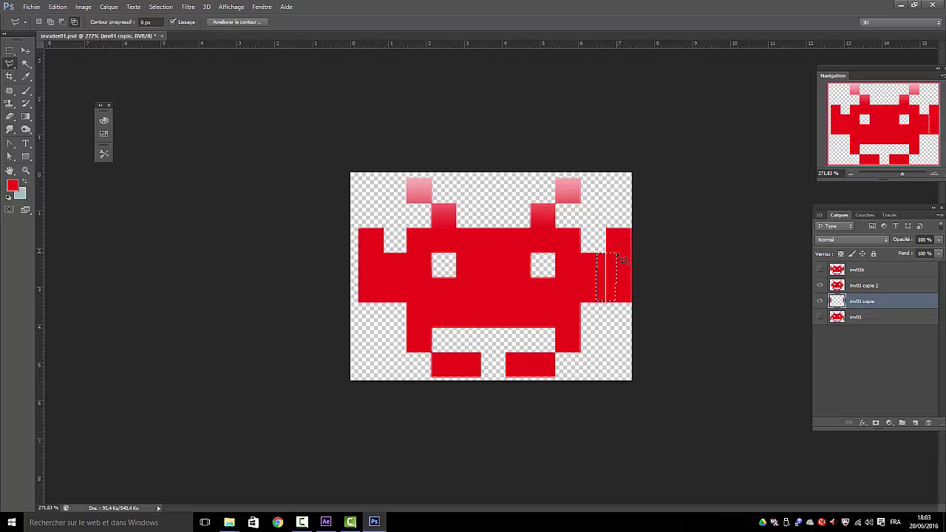
{"action": "left_click", "coordinate": [26, 91]}
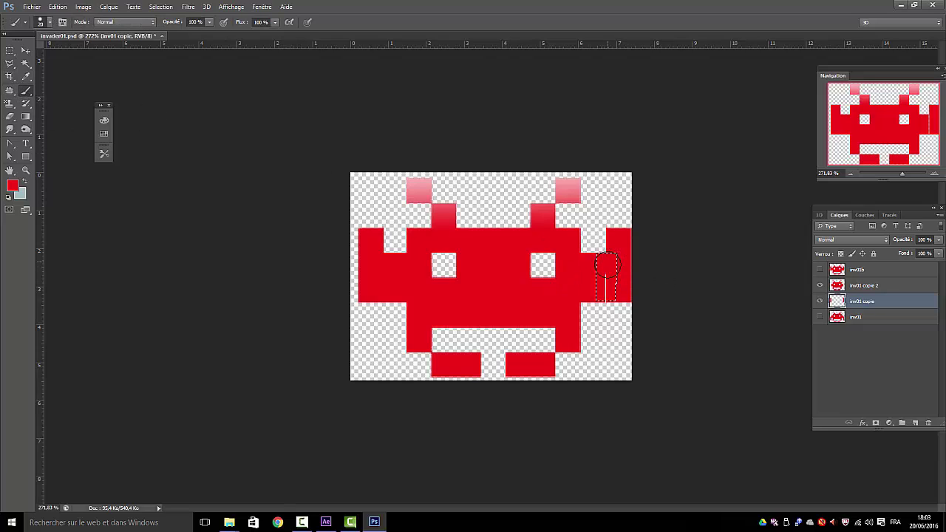
{"action": "mouse_move", "coordinate": [607, 264]}
{"action": "left_mouse_down"}
{"action": "mouse_move", "coordinate": [608, 302]}
{"action": "mouse_move", "coordinate": [612, 294]}
{"action": "left_mouse_up"}
{"action": "left_click", "coordinate": [161, 7]}
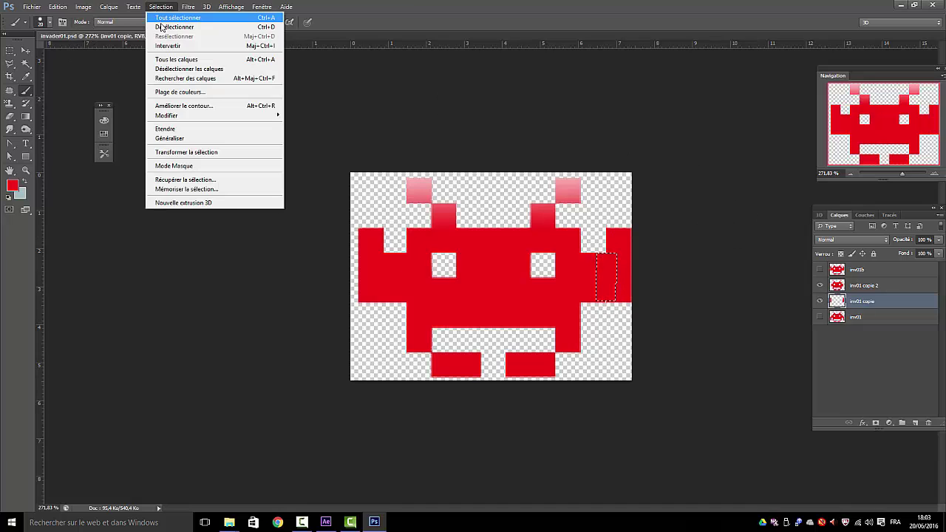
{"action": "left_click", "coordinate": [161, 26]}
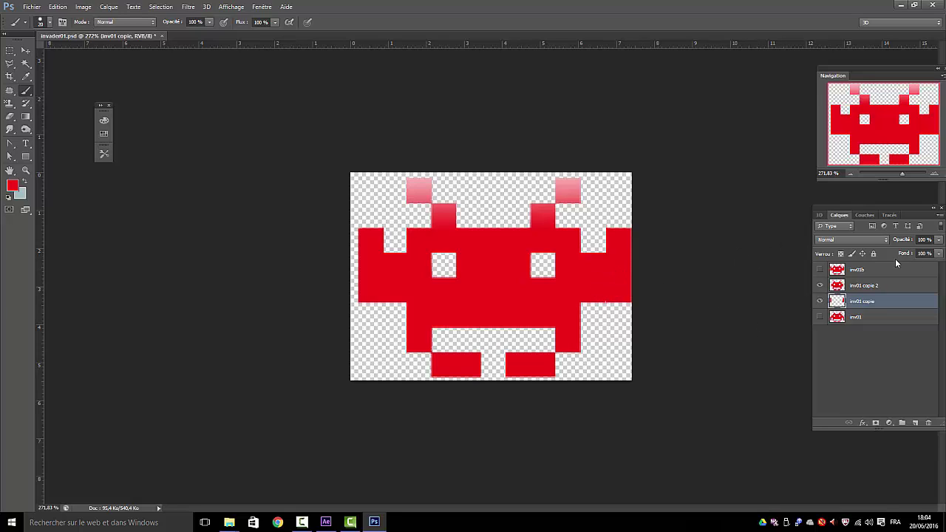
Merge inv01 copie 2 down into inv01 copie, and alternate its visibility with inv01 to compare the two poses
{"action": "right_click", "coordinate": [859, 289]}
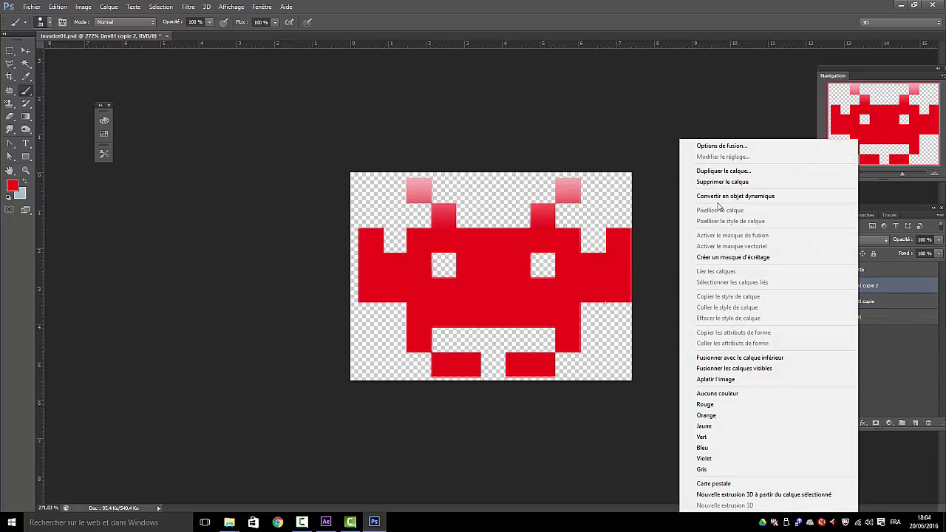
{"action": "left_click", "coordinate": [730, 360]}
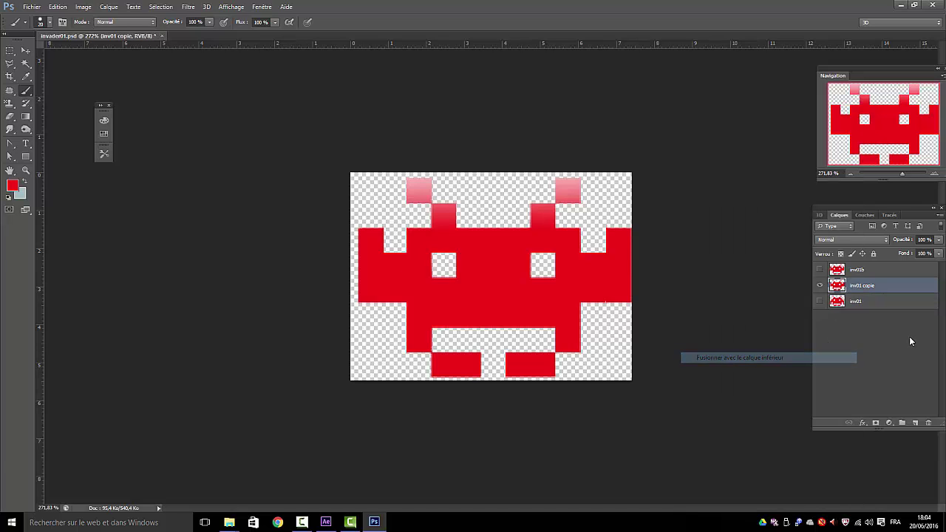
{"action": "left_click", "coordinate": [820, 302]}
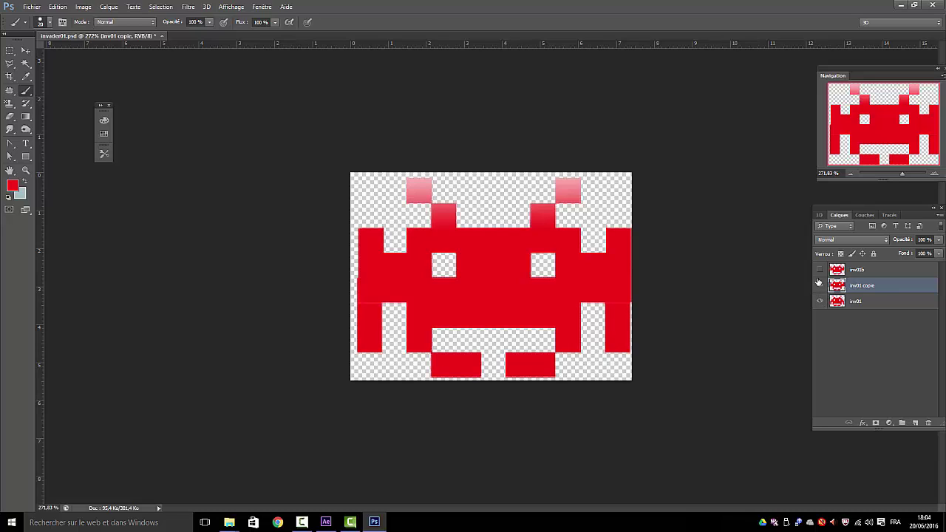
{"action": "left_click", "coordinate": [819, 285]}
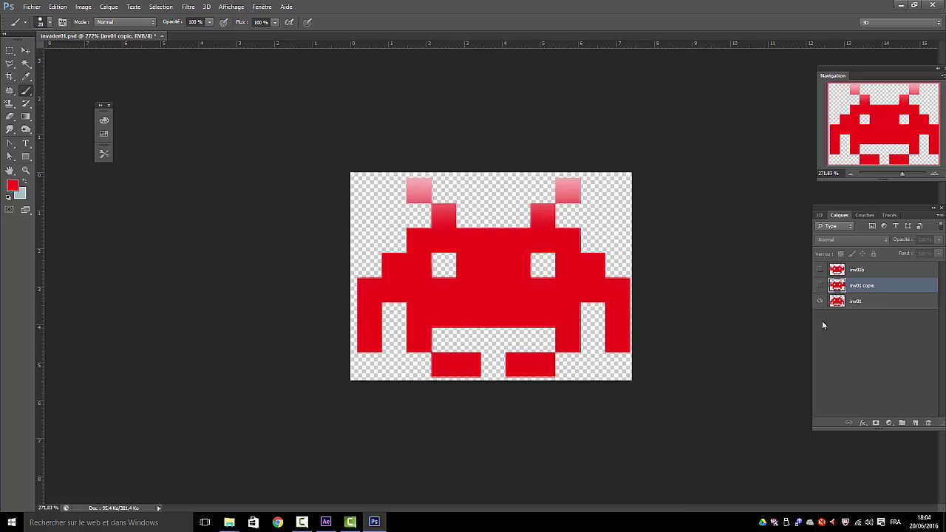
{"action": "left_click", "coordinate": [818, 302]}
{"action": "left_click", "coordinate": [819, 286]}
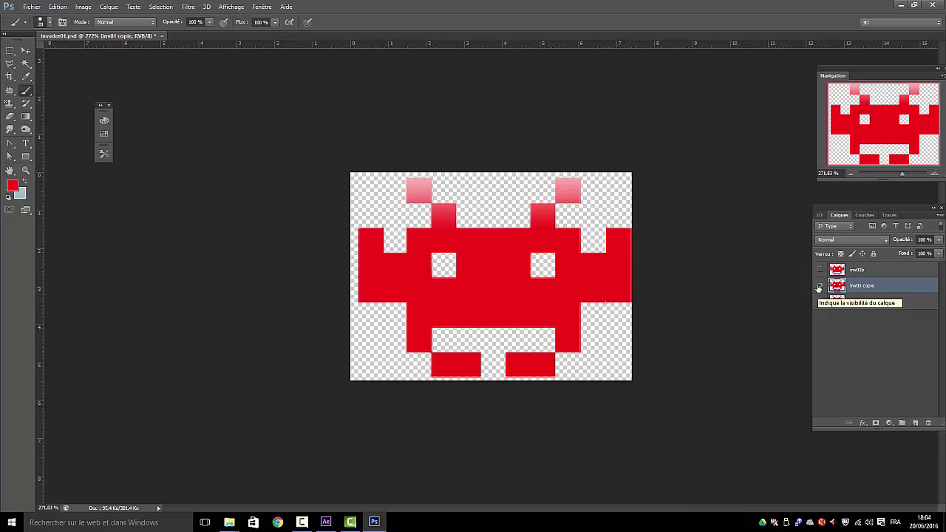
{"action": "left_click", "coordinate": [819, 302]}
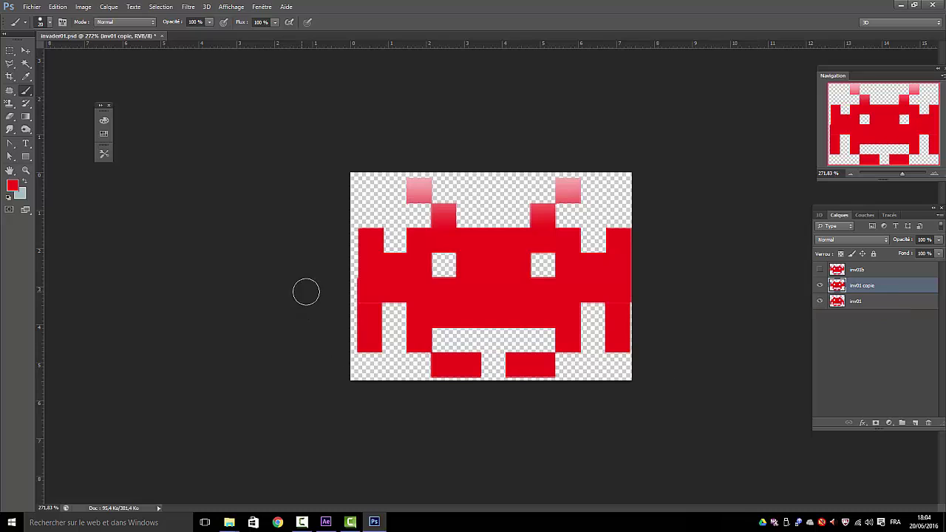
Shift the inv01 layer slightly to align it with the raised-arm copy, then hide inv01 copie and show inv01b
{"action": "left_click", "coordinate": [868, 303]}
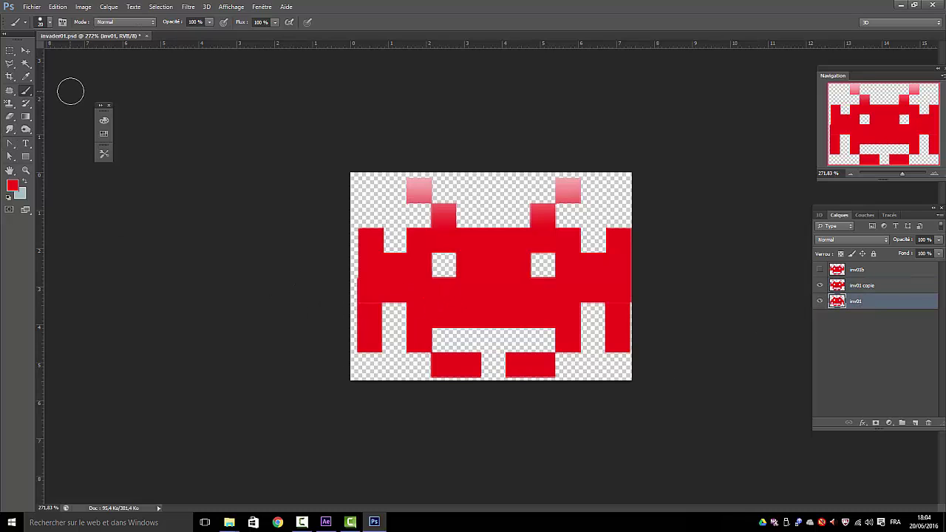
{"action": "left_click", "coordinate": [25, 50]}
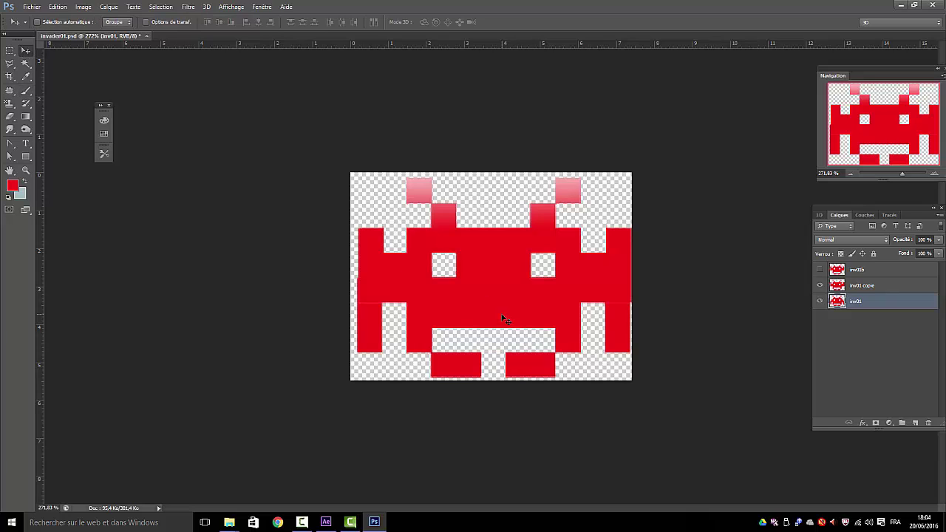
{"action": "left_click_drag", "start_coordinate": [503, 318], "coordinate": [502, 314]}
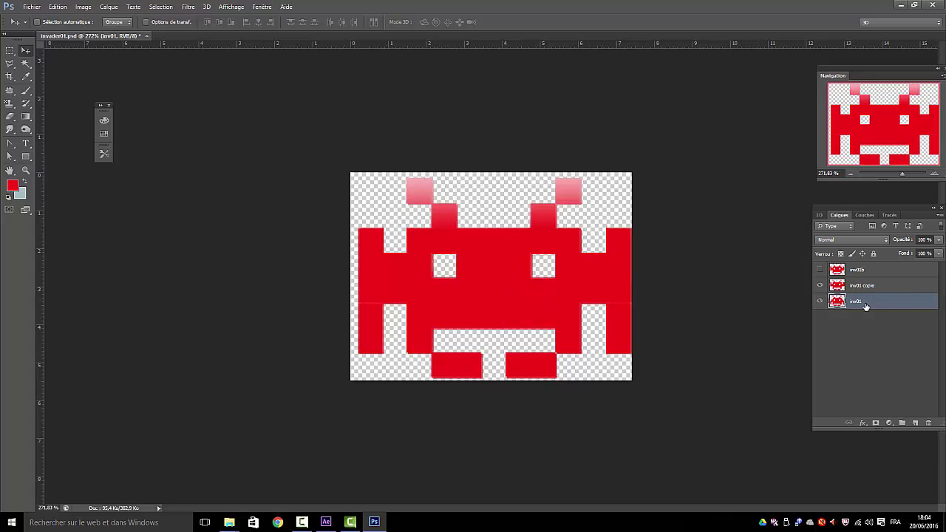
{"action": "left_click", "coordinate": [819, 286]}
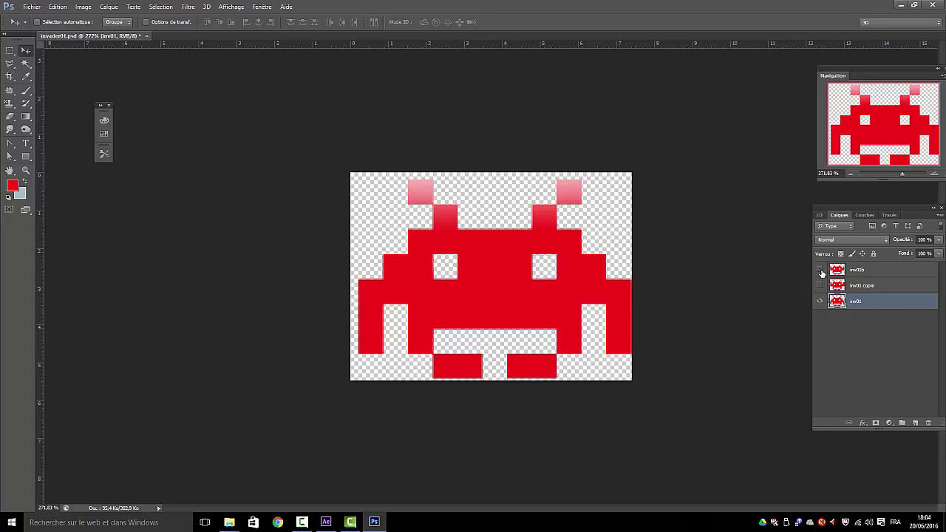
{"action": "left_click", "coordinate": [819, 270]}
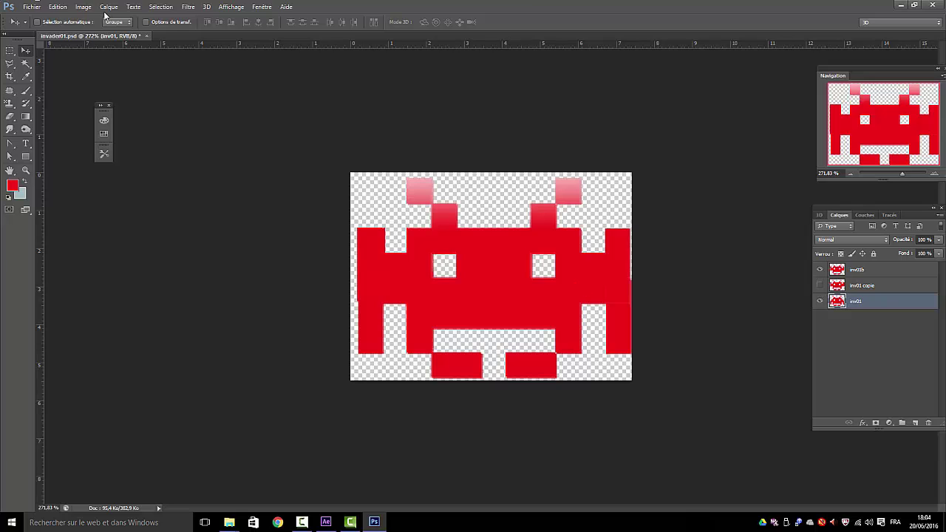
{"action": "left_click", "coordinate": [31, 7]}
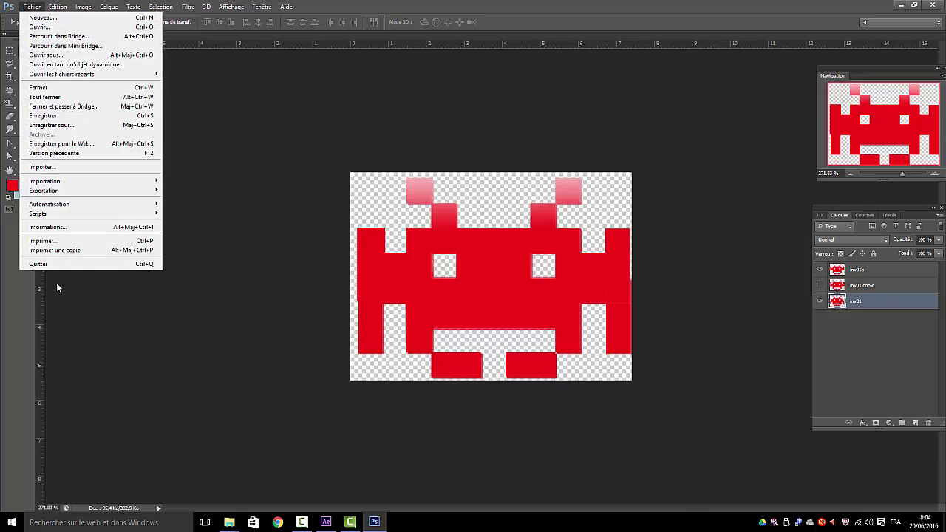
{"action": "left_click", "coordinate": [44, 125]}
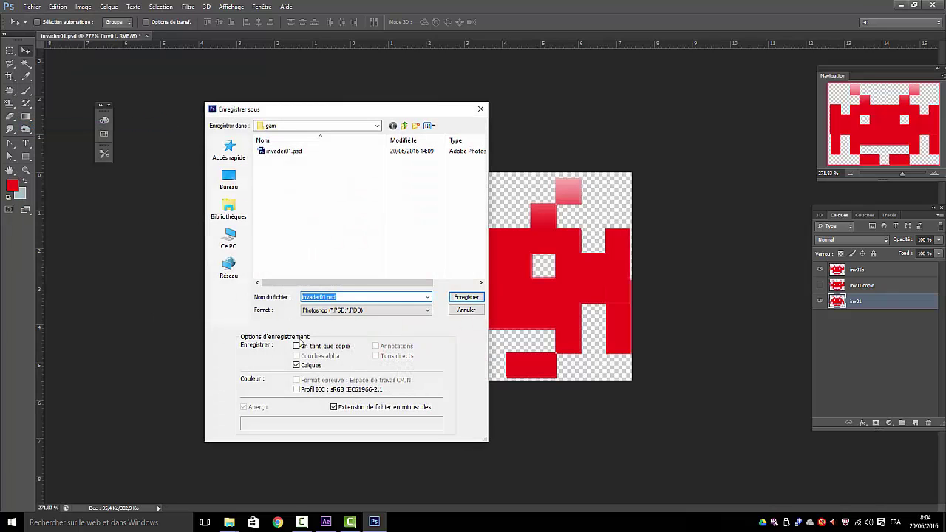
{"action": "left_click", "coordinate": [465, 311]}
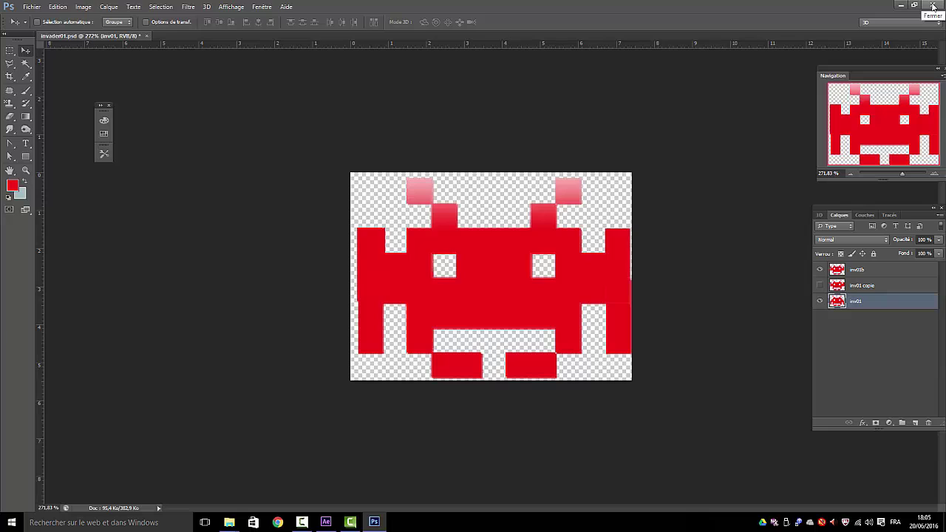
Quit Photoshop without saving the changes to invader01.psd, and switch to the After Effects project
{"action": "left_click", "coordinate": [932, 6]}
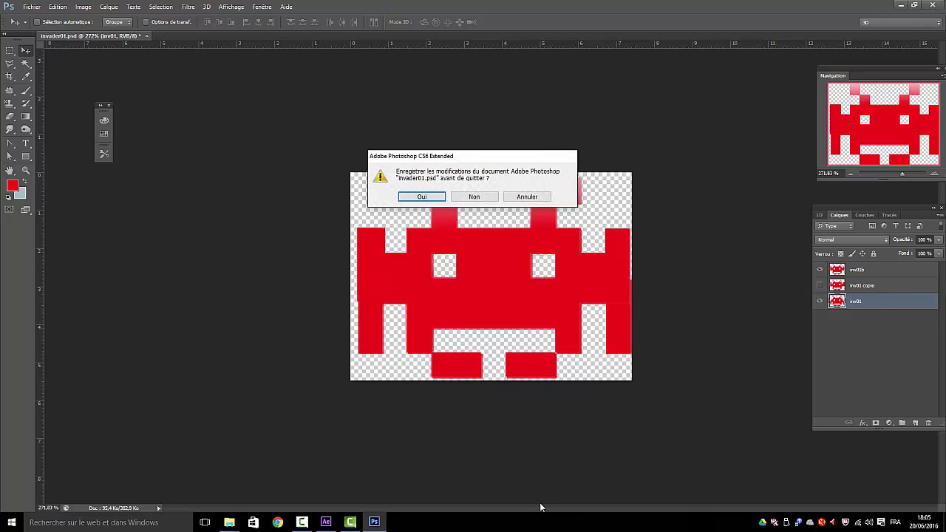
{"action": "left_click", "coordinate": [475, 197]}
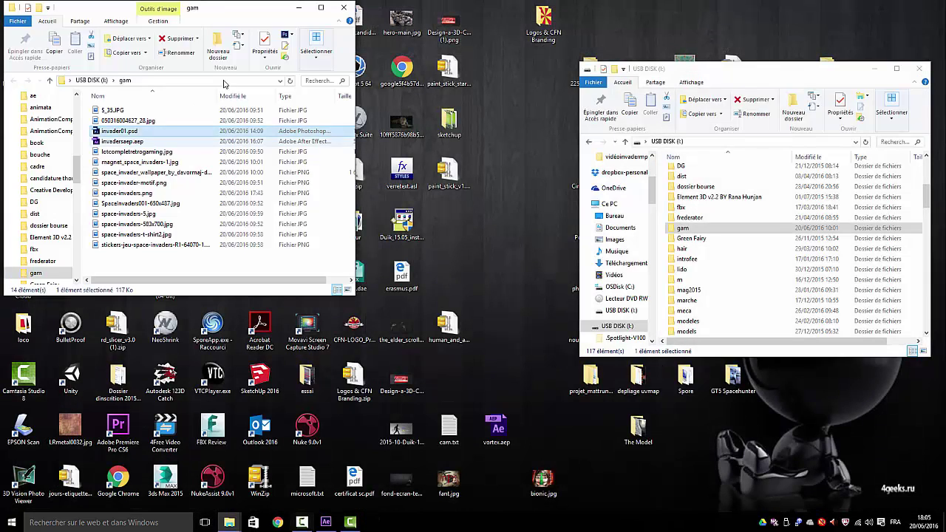
{"action": "left_click", "coordinate": [326, 523]}
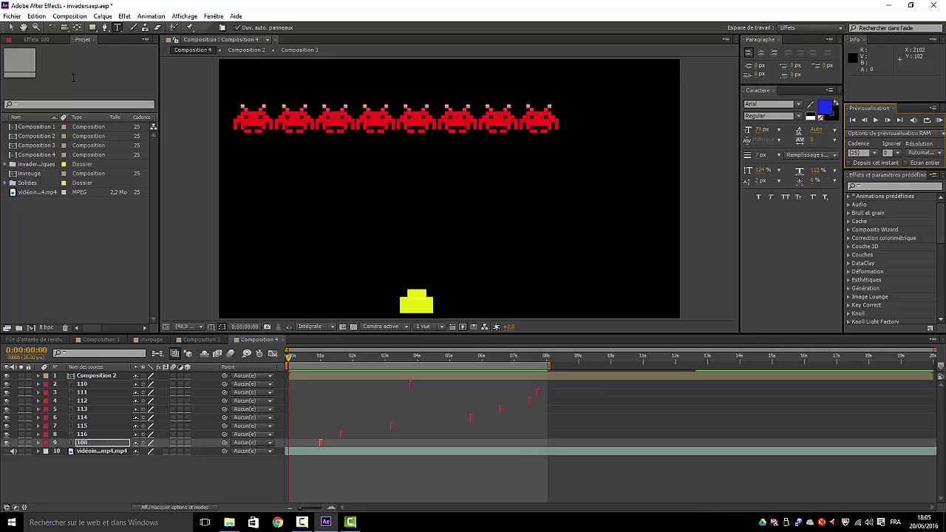
Start a file import and browse to the gam folder on the USB disk
{"action": "left_click", "coordinate": [13, 17]}
{"action": "mouse_move", "coordinate": [34, 147]}
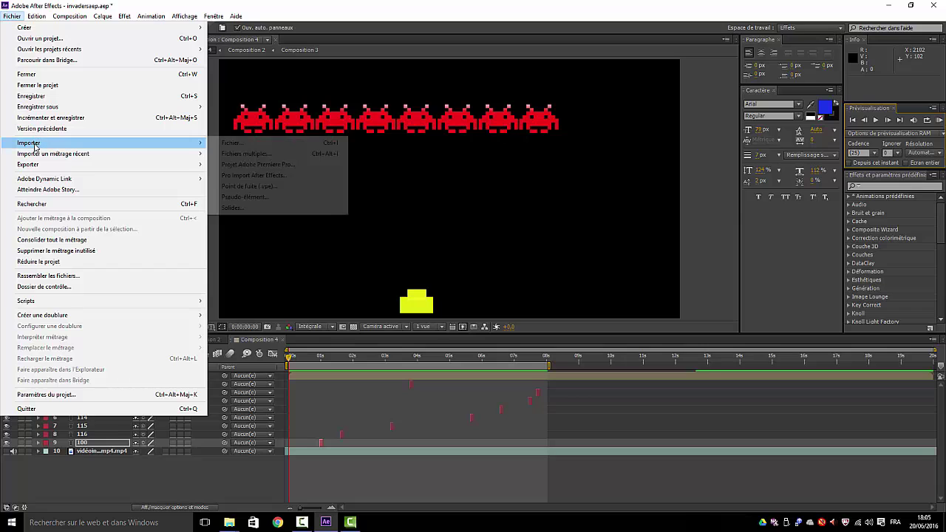
{"action": "left_click", "coordinate": [236, 143]}
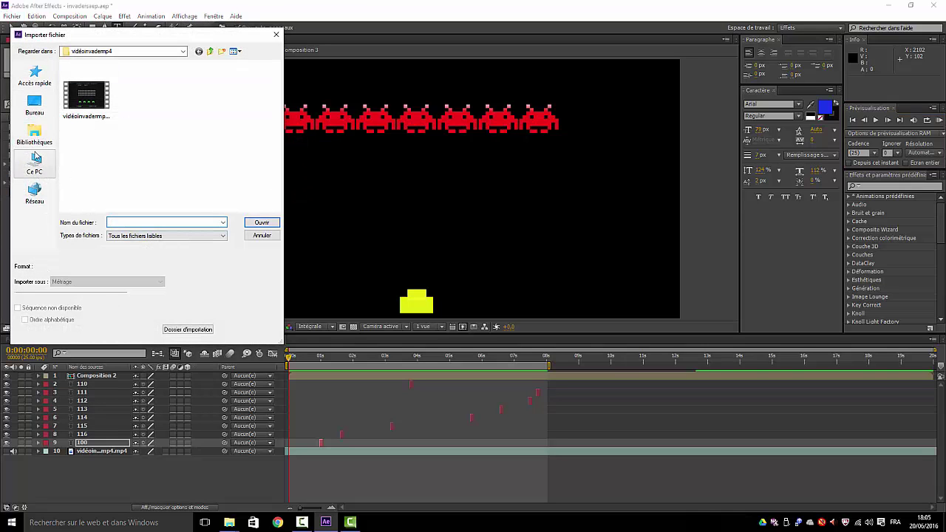
{"action": "left_click", "coordinate": [34, 142]}
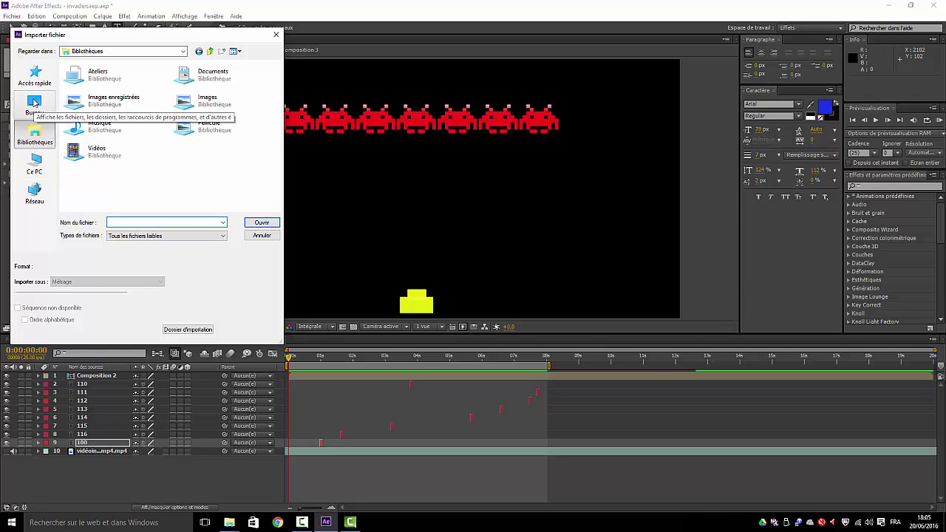
{"action": "left_click", "coordinate": [36, 170]}
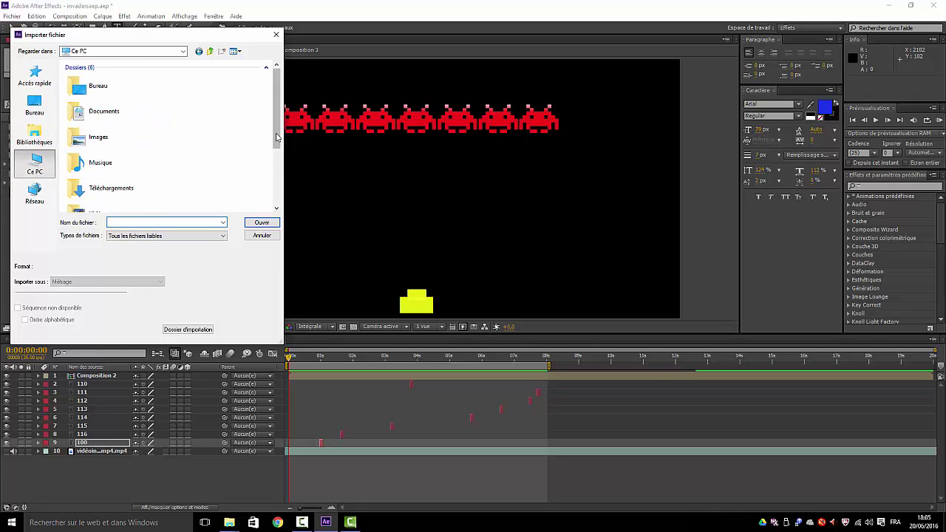
{"action": "left_click_drag", "start_coordinate": [276, 135], "coordinate": [278, 179]}
{"action": "double_click", "coordinate": [103, 193]}
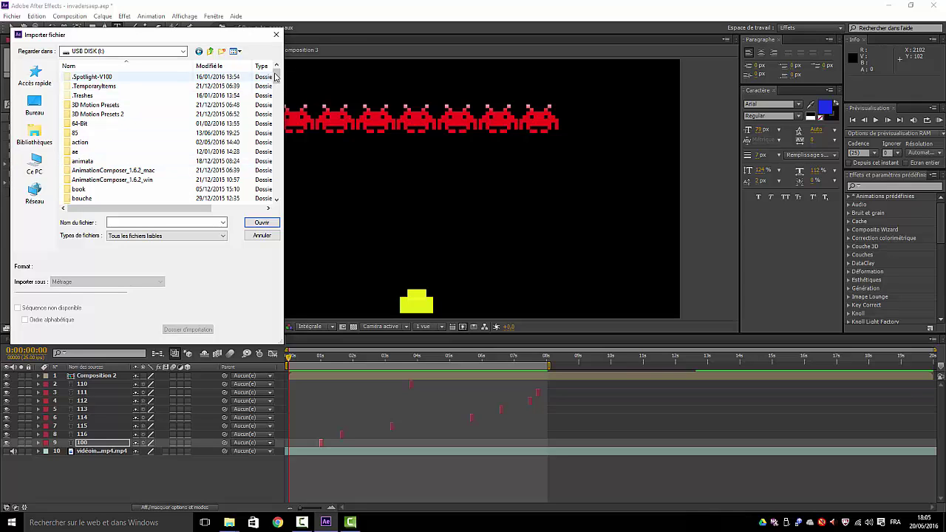
{"action": "left_click_drag", "start_coordinate": [277, 77], "coordinate": [279, 87]}
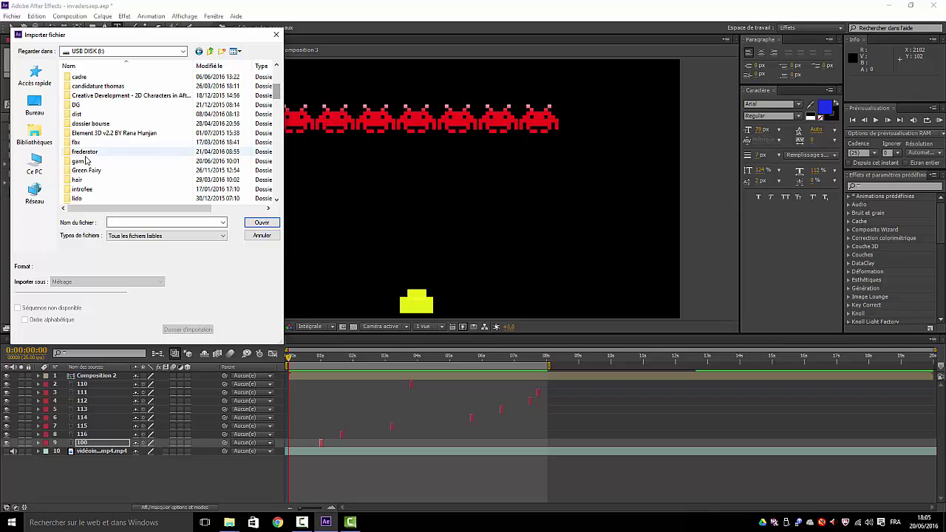
{"action": "double_click", "coordinate": [82, 160]}
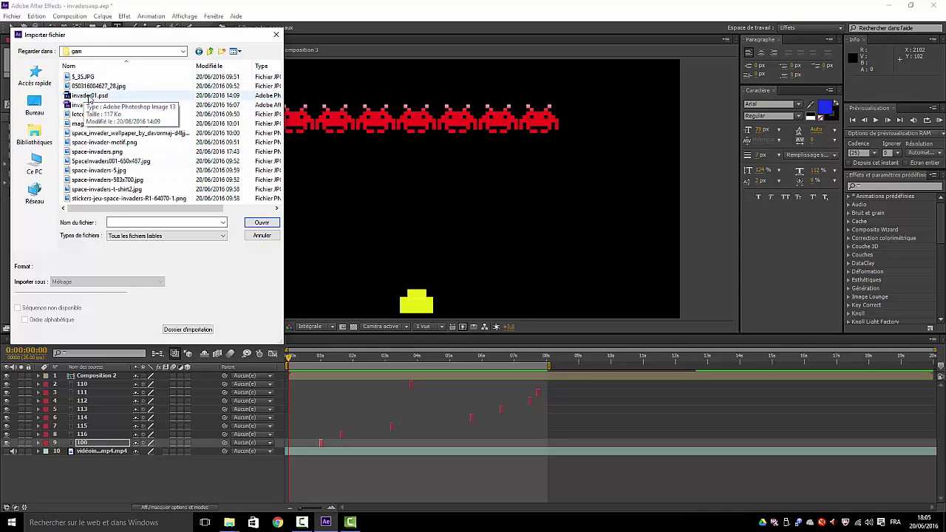
Import invader01.psd as a composition with editable layer styles
{"action": "left_click", "coordinate": [261, 223]}
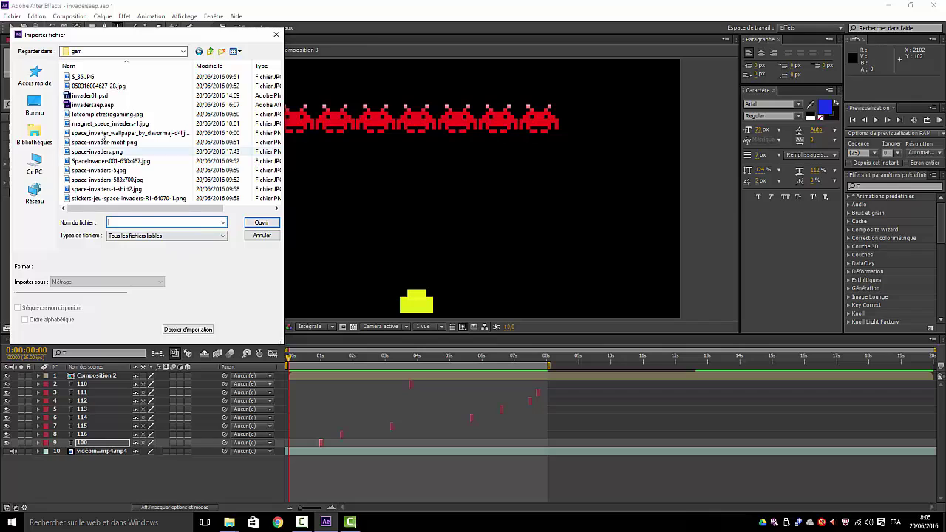
{"action": "left_click", "coordinate": [104, 95]}
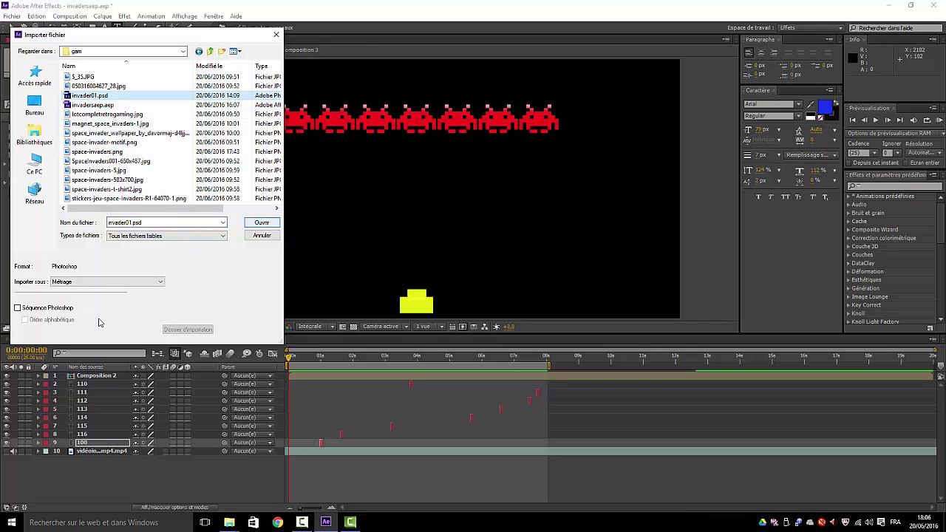
{"action": "left_click", "coordinate": [161, 283]}
{"action": "left_click", "coordinate": [103, 296]}
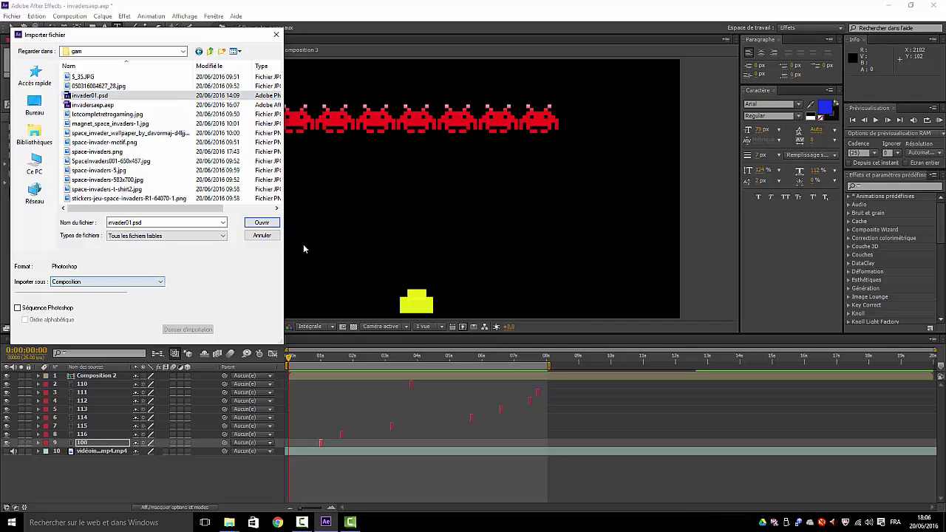
{"action": "left_click", "coordinate": [262, 222]}
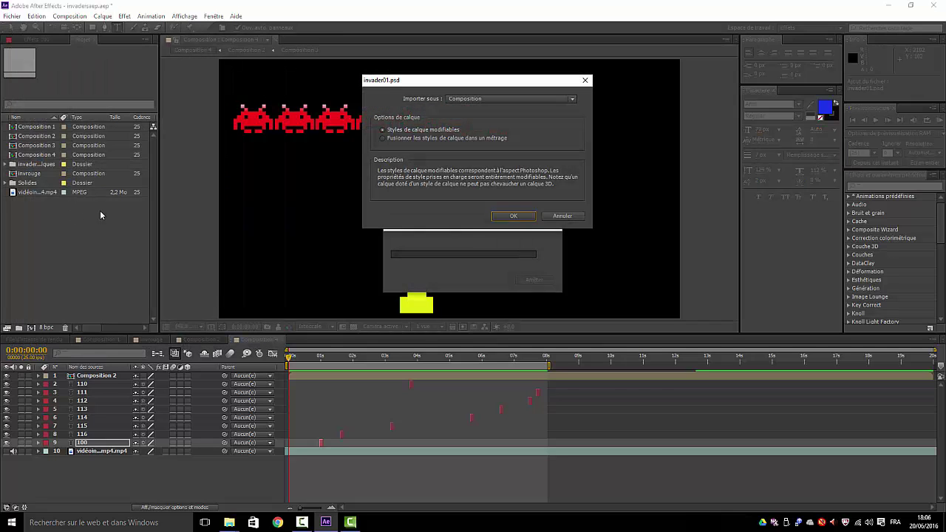
{"action": "left_click", "coordinate": [509, 215]}
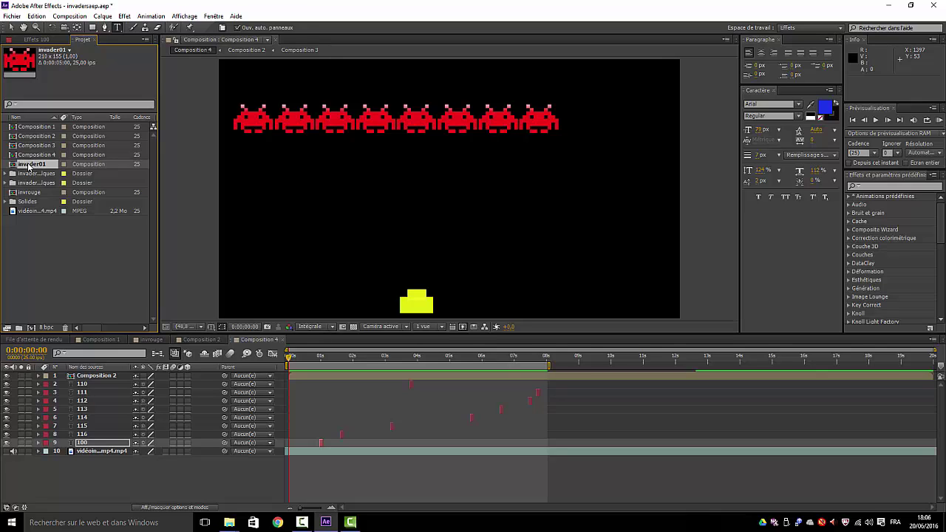
Open the invader01 composition and hide its inv01 layer so only inv01b shows
{"action": "double_click", "coordinate": [27, 164]}
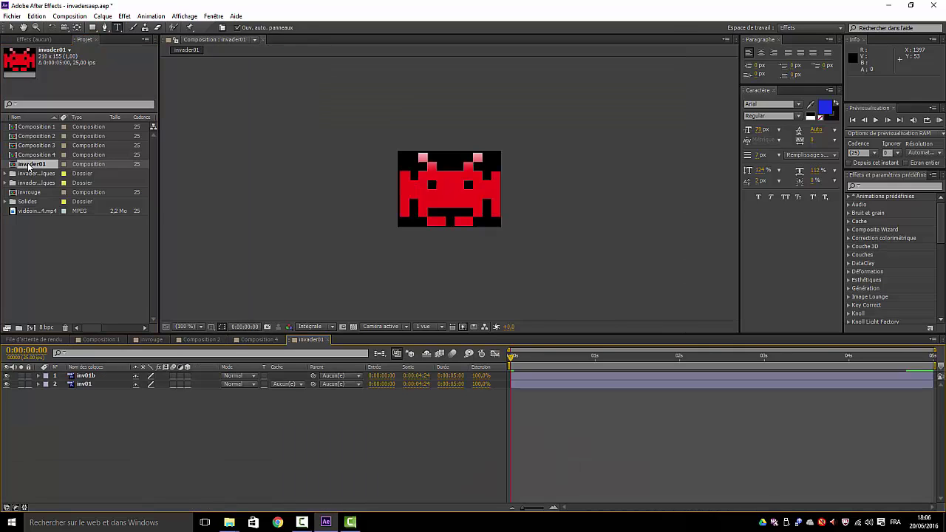
{"action": "left_click", "coordinate": [90, 383]}
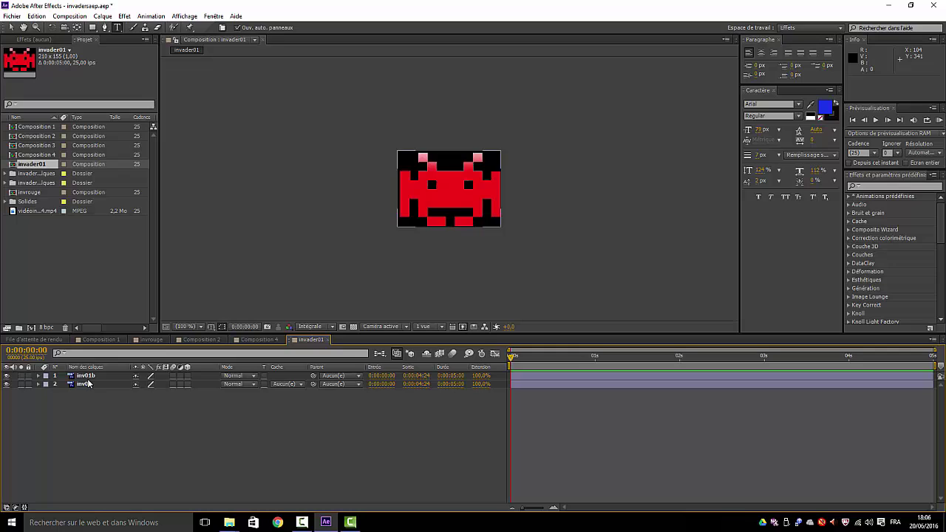
{"action": "left_click", "coordinate": [343, 442]}
{"action": "left_click", "coordinate": [7, 385]}
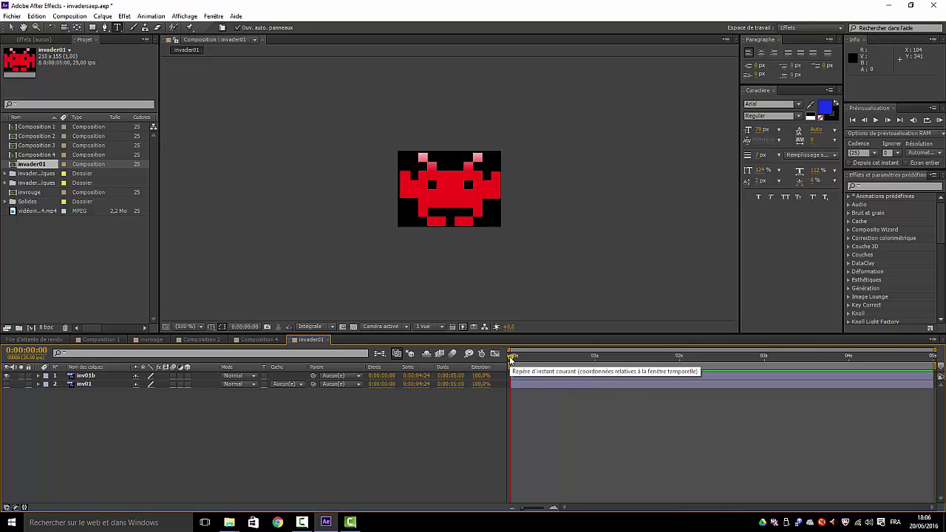
{"action": "left_click_drag", "start_coordinate": [510, 358], "coordinate": [508, 377]}
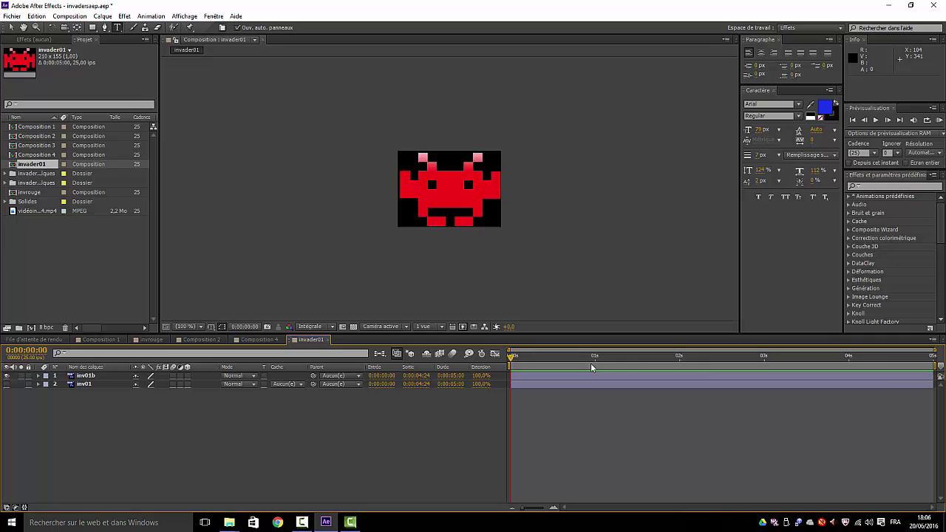
Reveal the transform properties of inv01b and keyframe its opacity at 0% at the start of the composition
{"action": "left_click", "coordinate": [38, 376]}
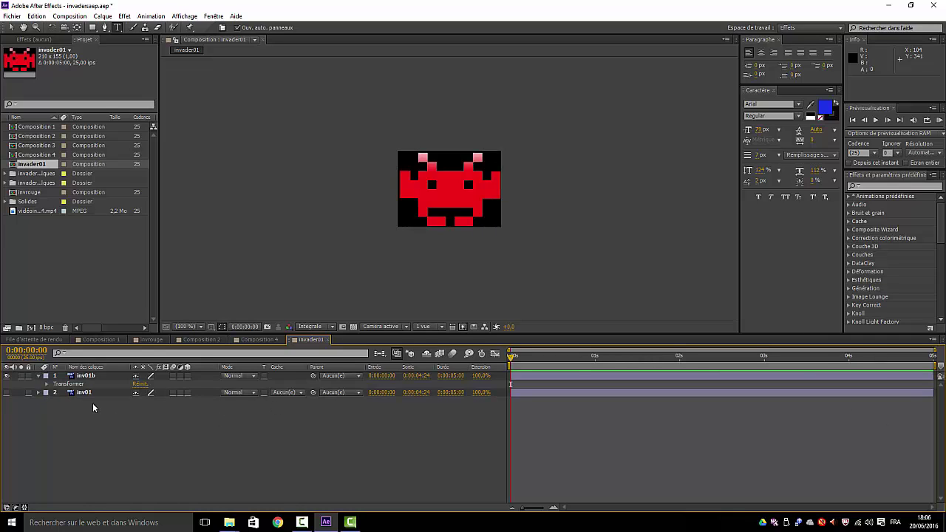
{"action": "left_click", "coordinate": [47, 384]}
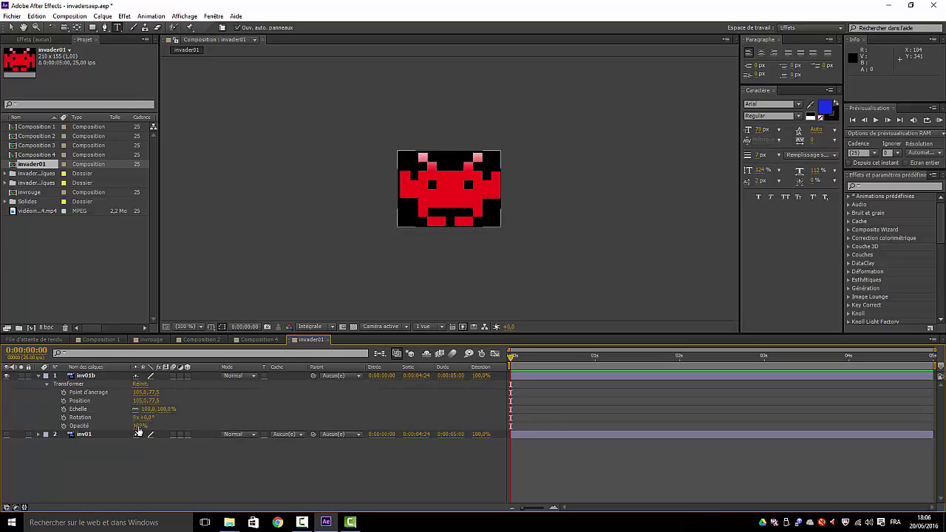
{"action": "left_click_drag", "start_coordinate": [139, 426], "coordinate": [83, 426]}
{"action": "left_click", "coordinate": [64, 426]}
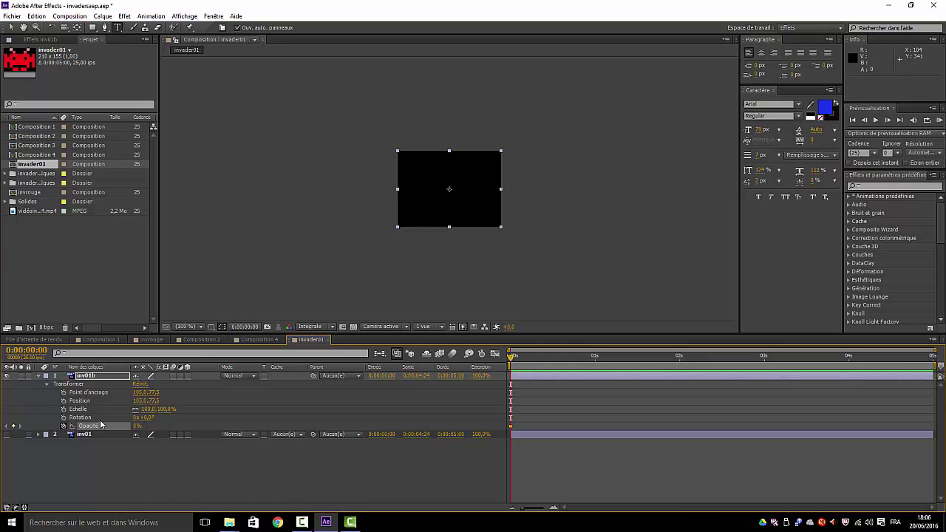
Keyframe the opacity of inv01b at 100% at 0:00:00:12 and 0% at 0:00:01:00, then return to the first frame
{"action": "left_click_drag", "start_coordinate": [511, 358], "coordinate": [551, 360]}
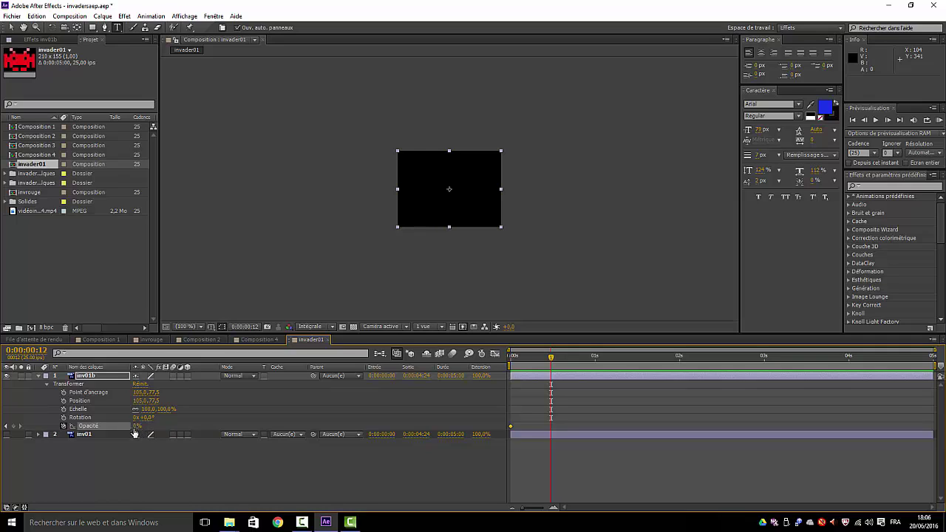
{"action": "left_click_drag", "start_coordinate": [137, 426], "coordinate": [140, 426]}
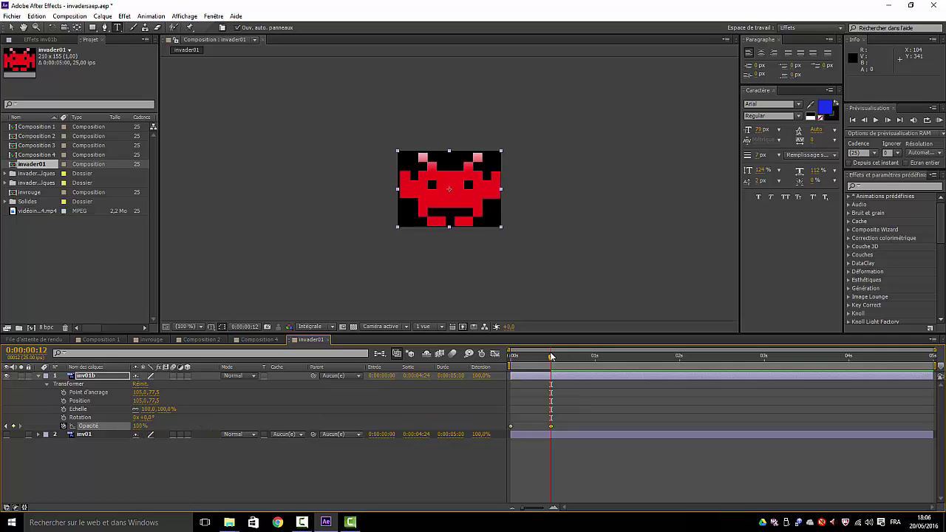
{"action": "left_click_drag", "start_coordinate": [551, 360], "coordinate": [597, 366]}
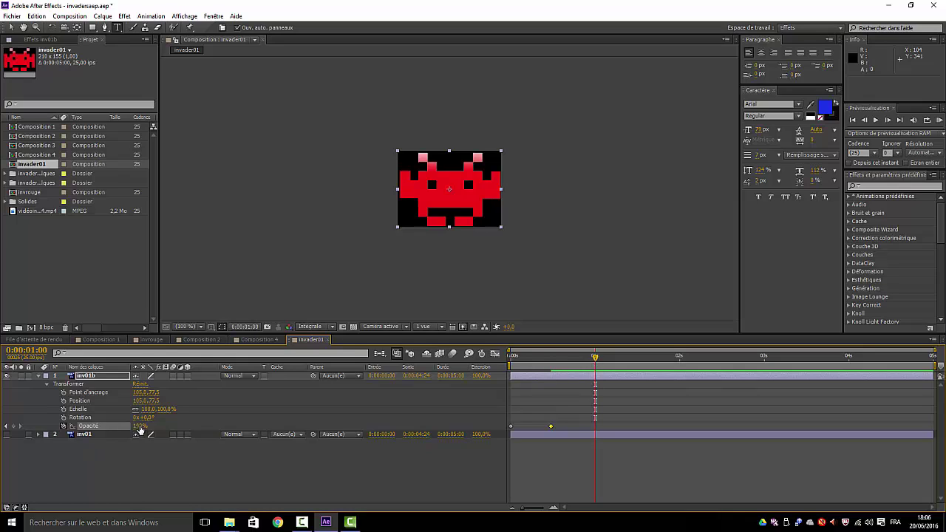
{"action": "left_click_drag", "start_coordinate": [139, 427], "coordinate": [110, 427]}
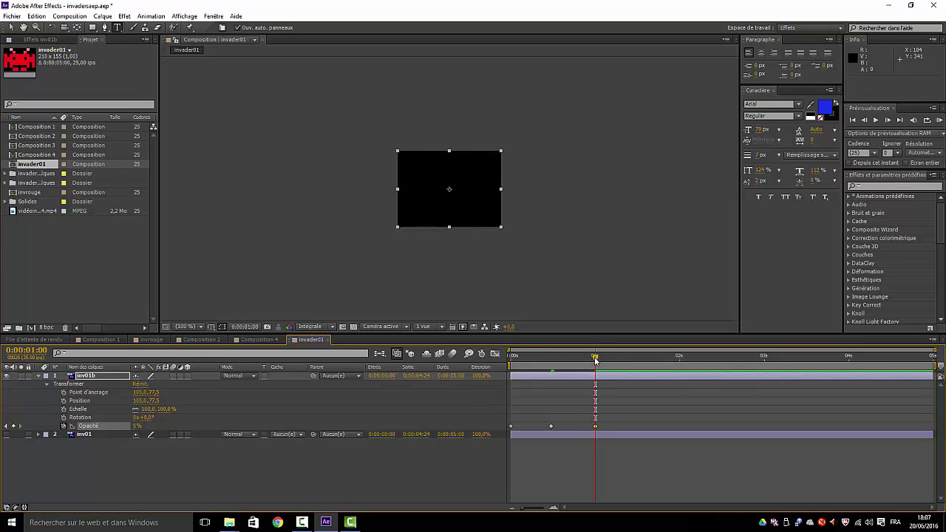
{"action": "left_click_drag", "start_coordinate": [596, 360], "coordinate": [571, 362]}
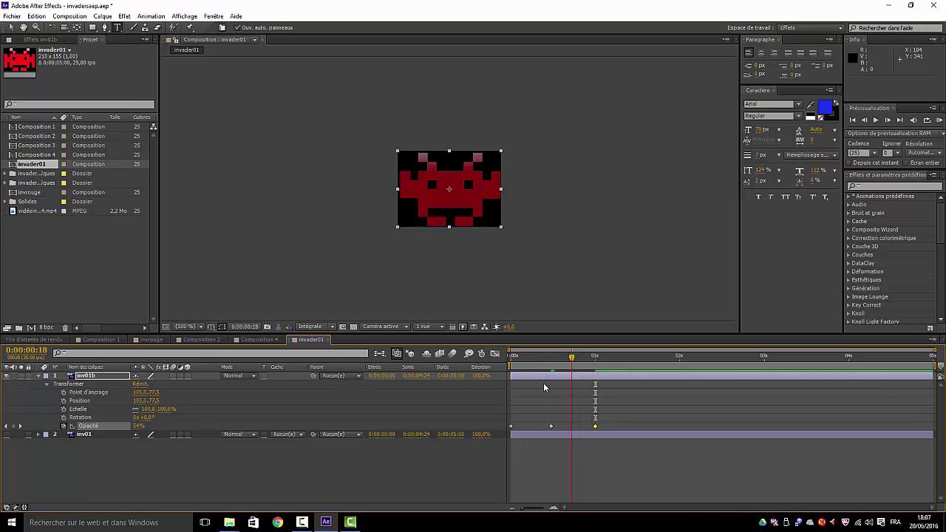
{"action": "key", "text": "Home"}
Add the expression loopOut(type = "cycle", numKeyframes = 0) to the opacity of inv01b and preview the animation
{"action": "left_click_drag", "start_coordinate": [613, 412], "coordinate": [507, 434]}
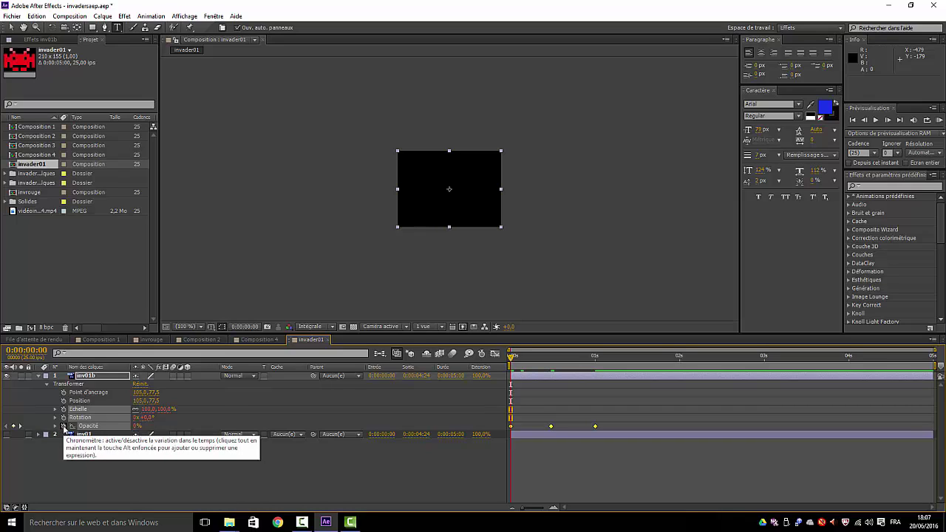
{"action": "left_click", "coordinate": [222, 415]}
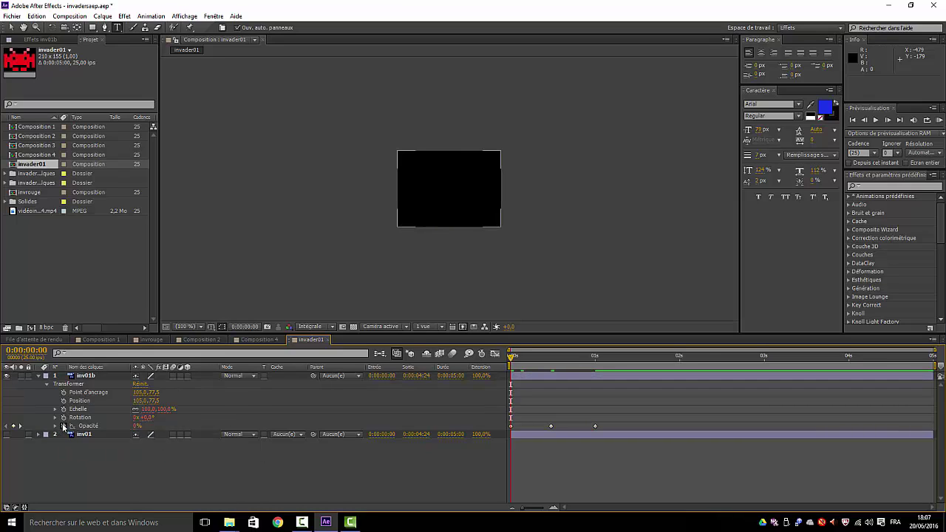
{"action": "left_click", "coordinate": [87, 426]}
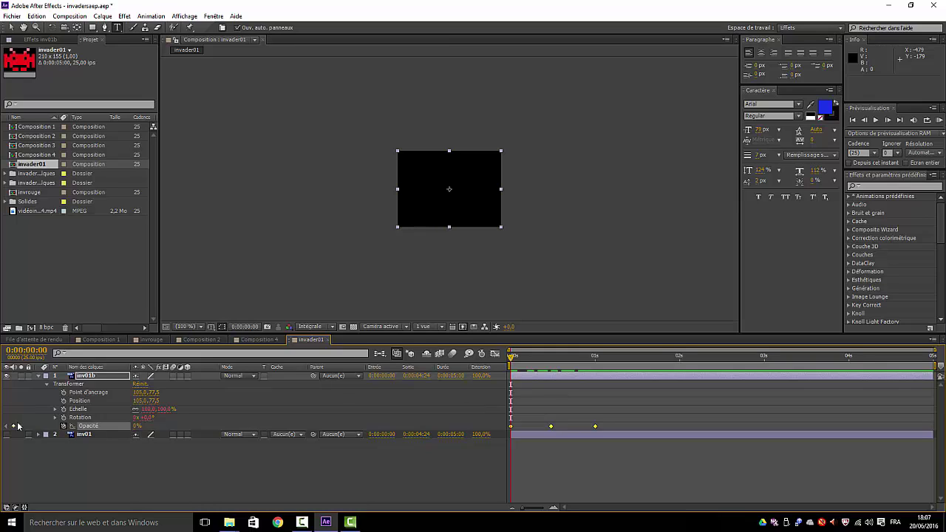
{"action": "left_click", "coordinate": [64, 426], "text": "alt"}
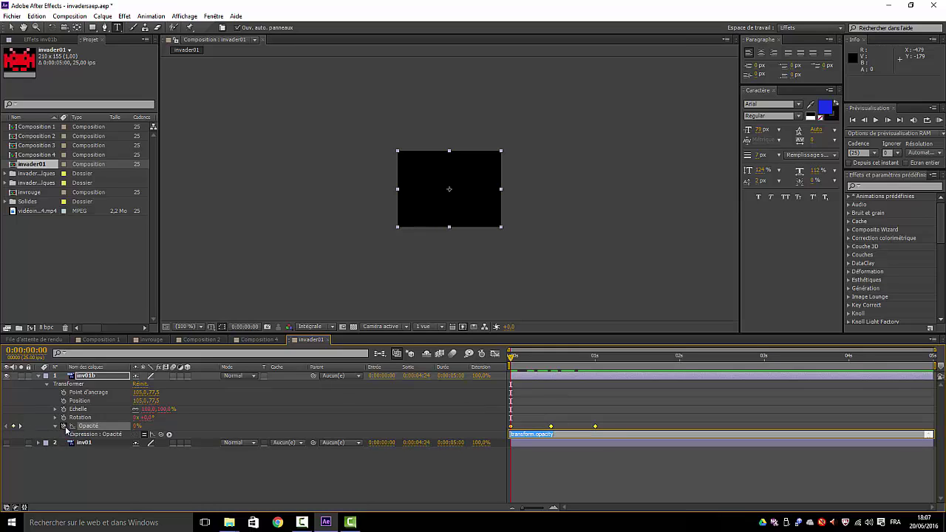
{"action": "left_click", "coordinate": [171, 437]}
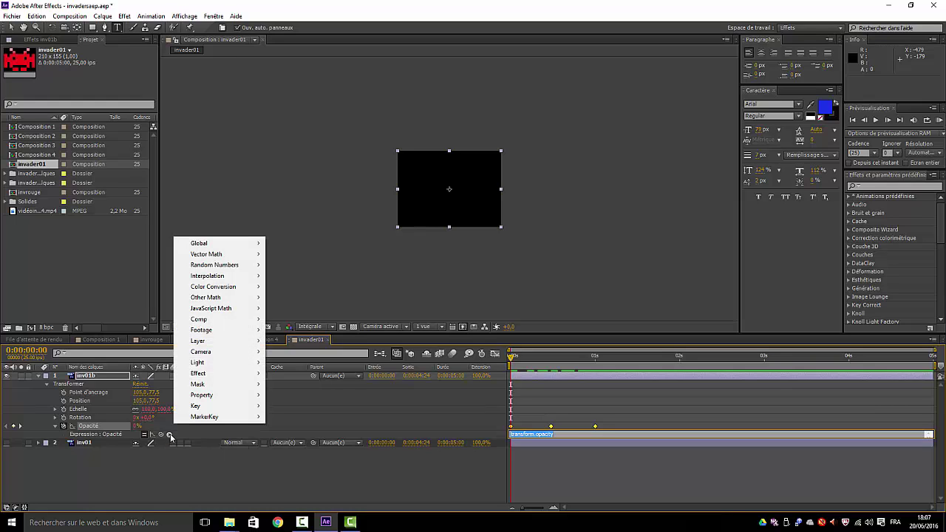
{"action": "mouse_move", "coordinate": [221, 394]}
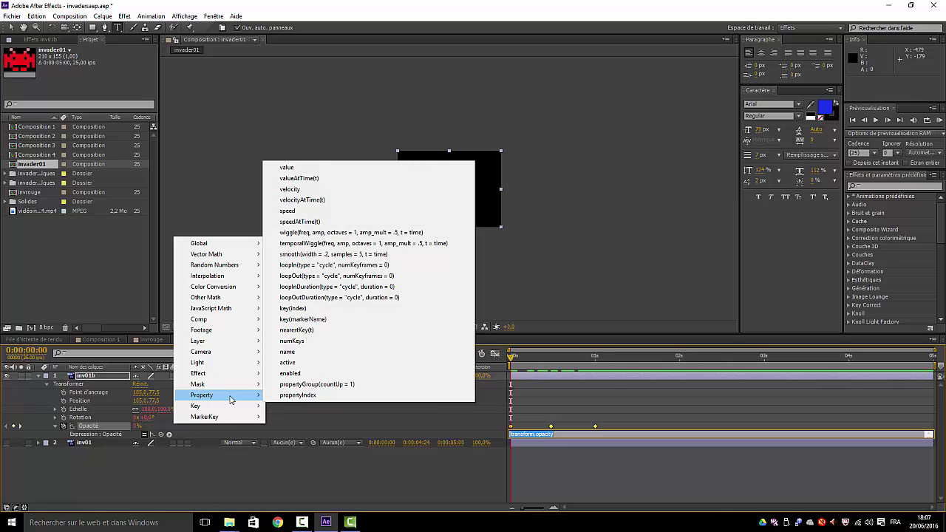
{"action": "left_click", "coordinate": [295, 277]}
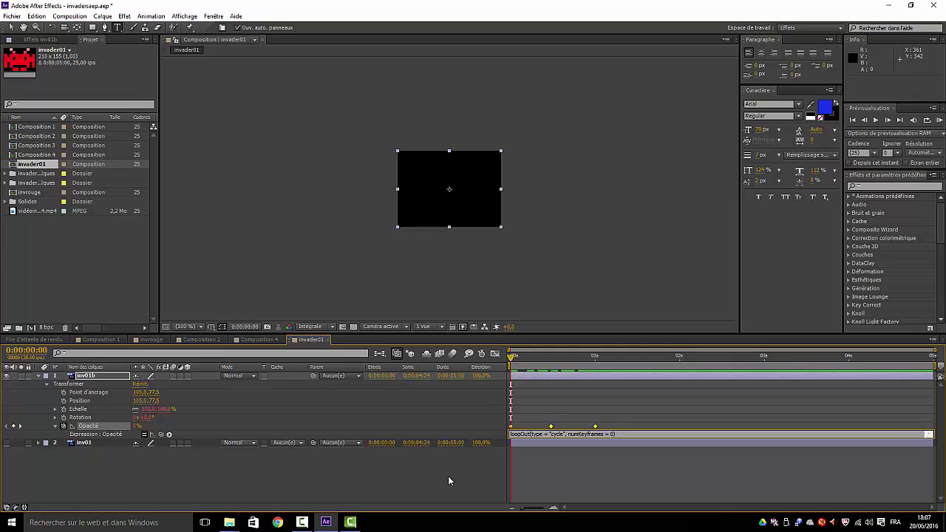
{"action": "left_click", "coordinate": [367, 470]}
{"action": "key", "text": "space"}
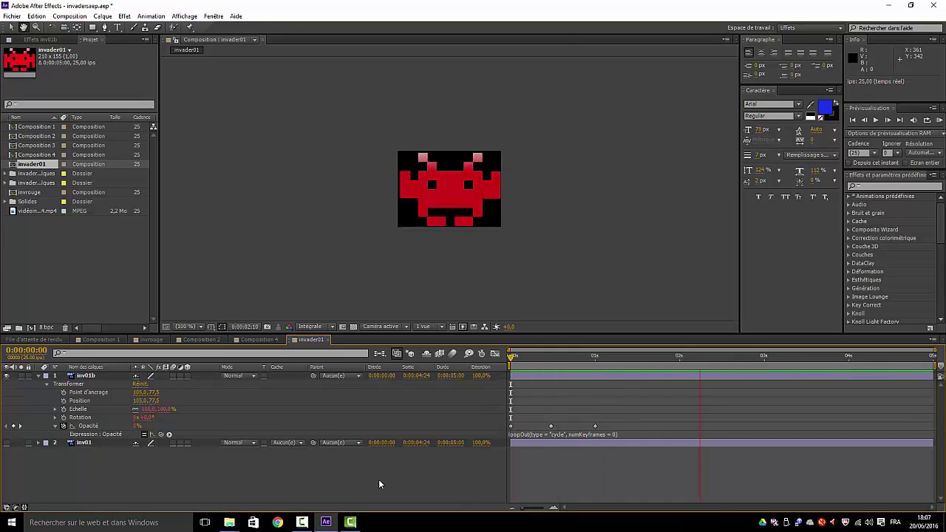
Reveal the transform properties of inv01 and keyframe its opacity at 100% on the first frame
{"action": "left_click", "coordinate": [38, 442]}
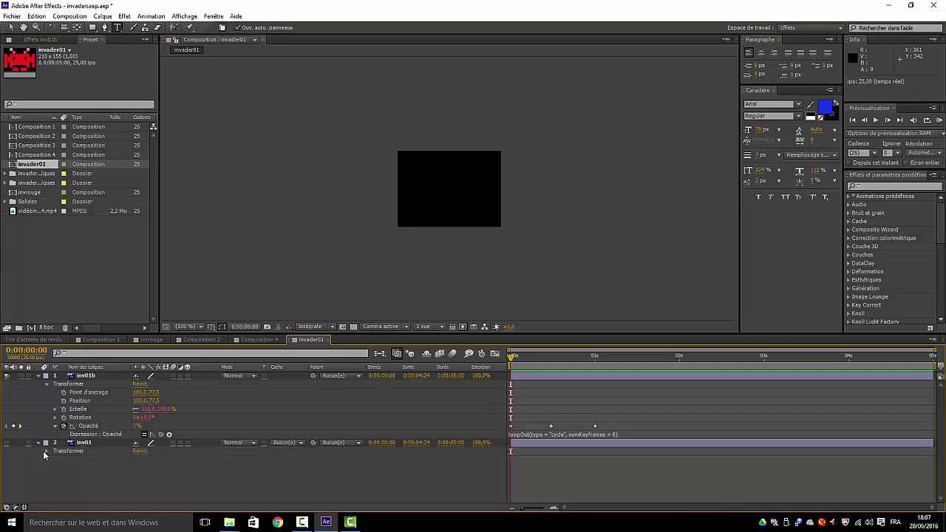
{"action": "left_click", "coordinate": [47, 452]}
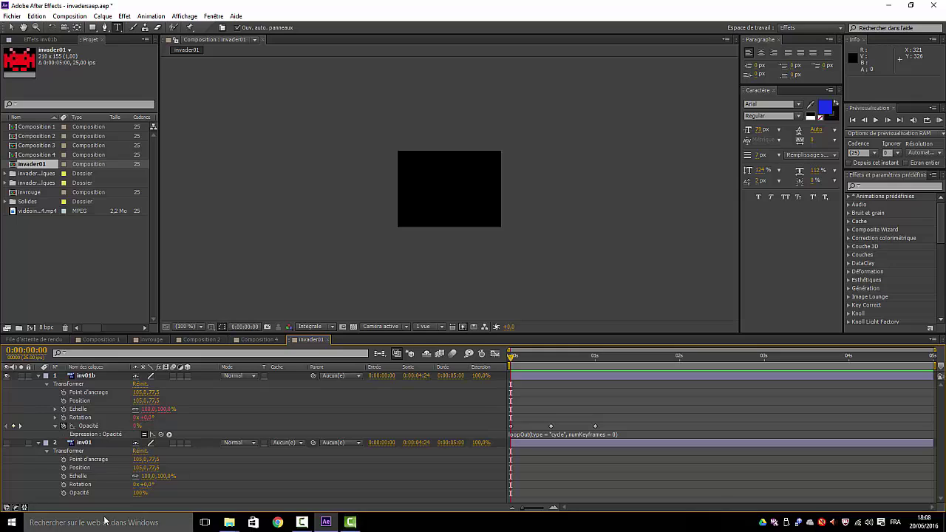
{"action": "left_click", "coordinate": [64, 493]}
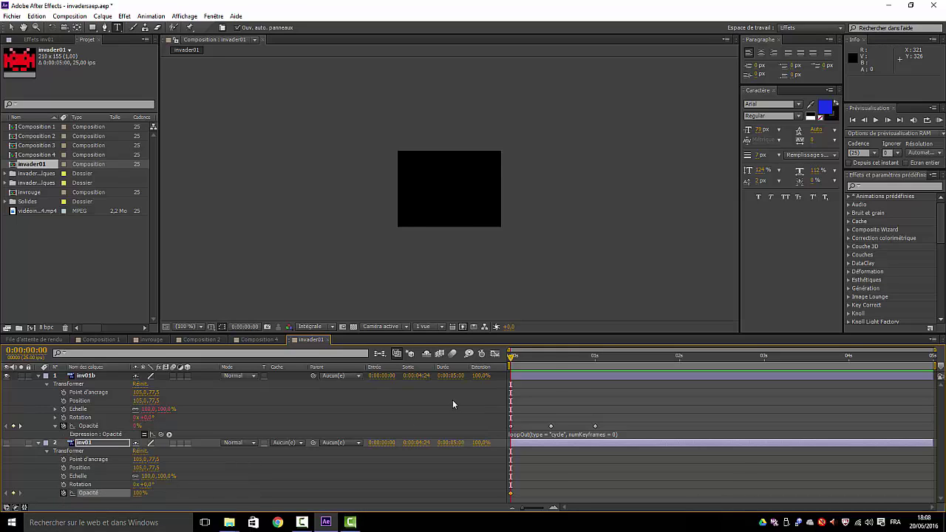
Keyframe the opacity of inv01 at 0% at 0:00:00:12 and at 100% at 0:00:01:00
{"action": "left_click_drag", "start_coordinate": [512, 363], "coordinate": [550, 360]}
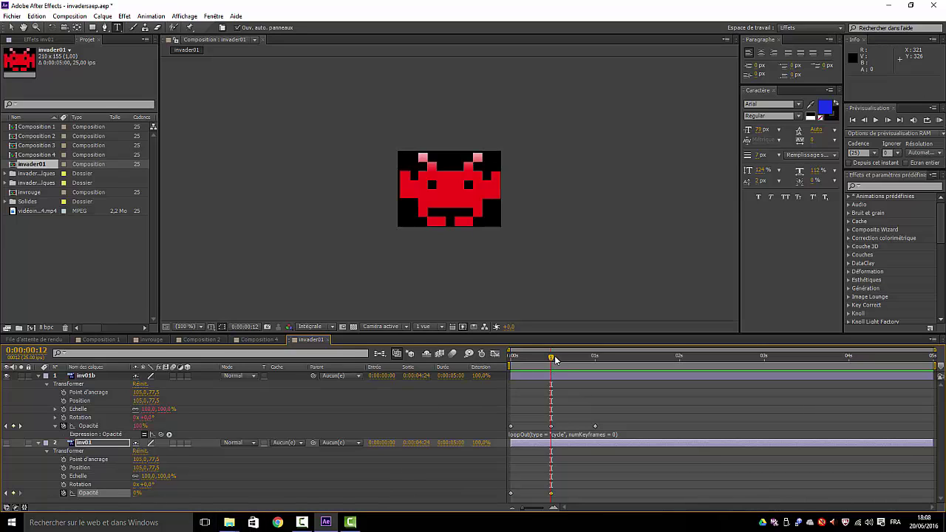
{"action": "left_click_drag", "start_coordinate": [551, 359], "coordinate": [595, 360]}
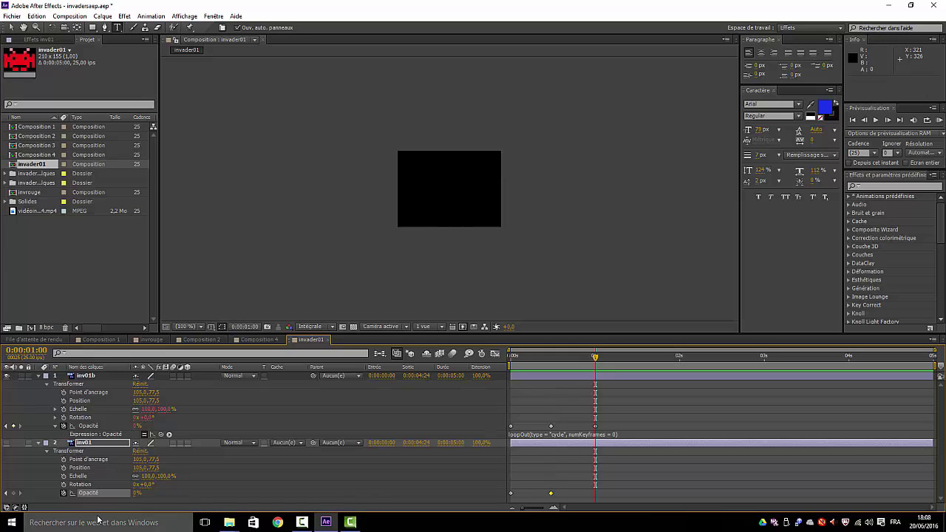
{"action": "left_click_drag", "start_coordinate": [137, 497], "coordinate": [283, 497]}
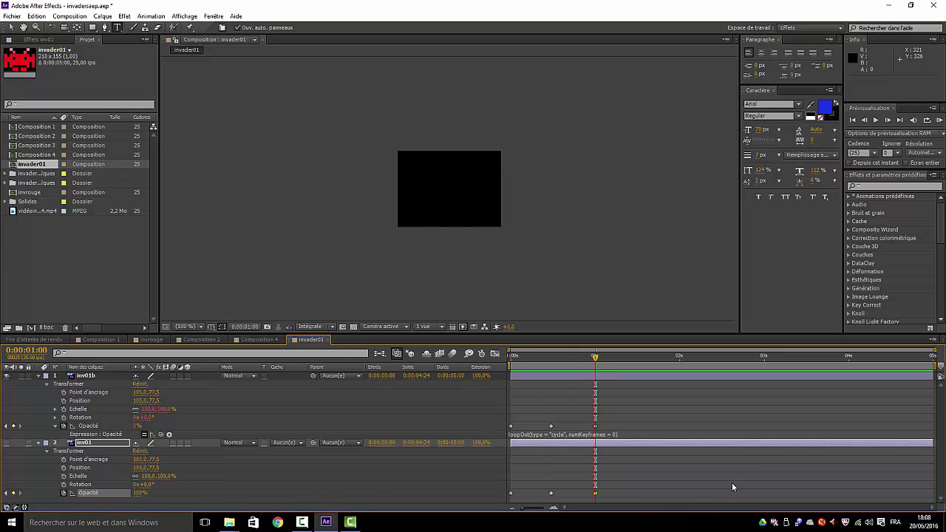
Select the opacity keyframes of inv01 and add the expression loopOut(type = "cycle", numKeyframes = 0) to its opacity
{"action": "left_click_drag", "start_coordinate": [623, 496], "coordinate": [502, 506]}
{"action": "left_click", "coordinate": [63, 492], "text": "alt"}
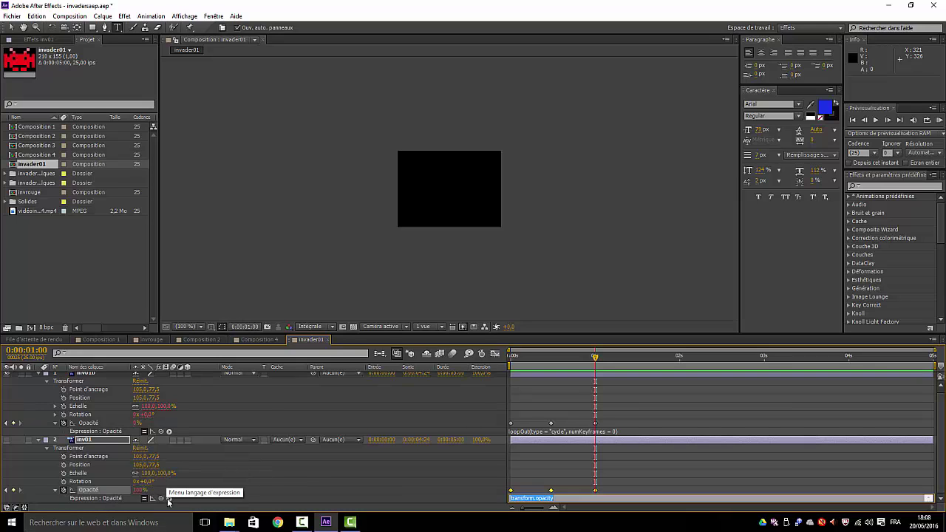
{"action": "left_click", "coordinate": [169, 499]}
{"action": "mouse_move", "coordinate": [225, 461]}
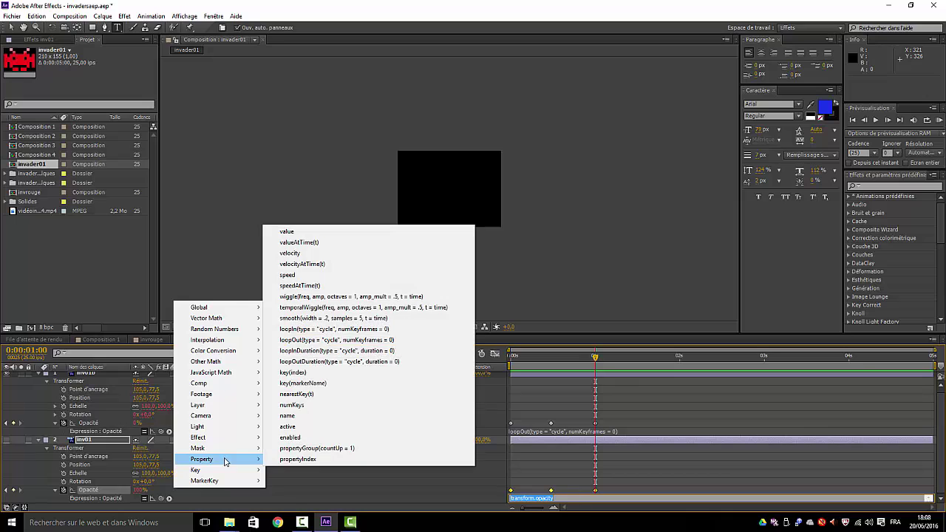
{"action": "left_click", "coordinate": [288, 340]}
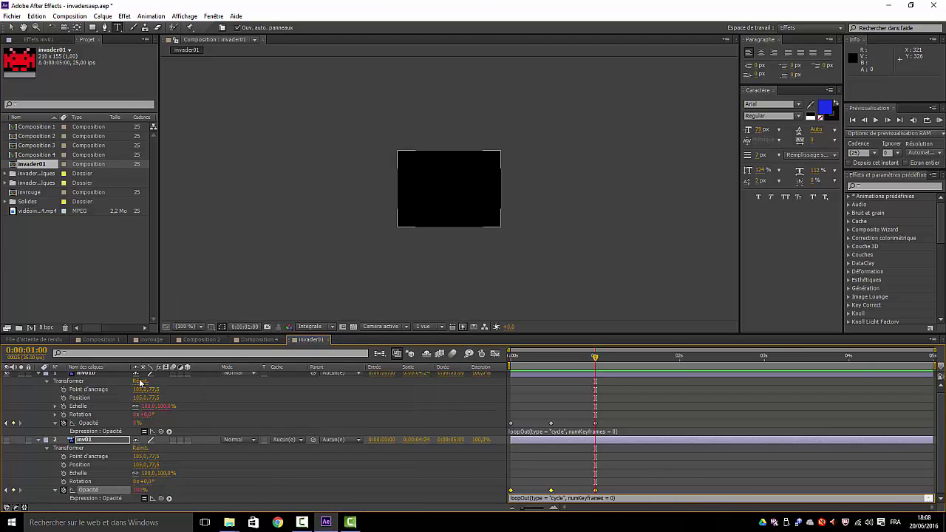
Collapse the properties of the inv01b and inv01 layers and deselect everything
{"action": "left_click", "coordinate": [39, 374]}
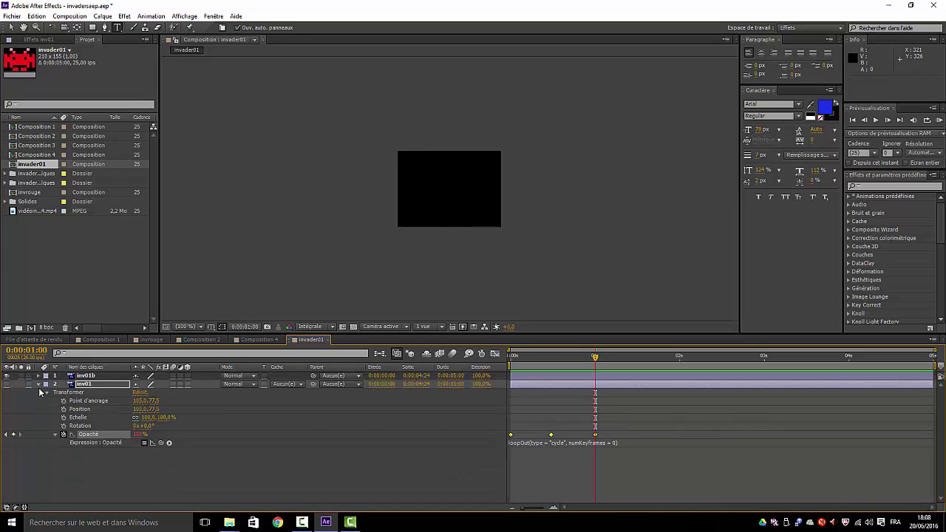
{"action": "left_click", "coordinate": [39, 383]}
{"action": "left_click", "coordinate": [132, 470]}
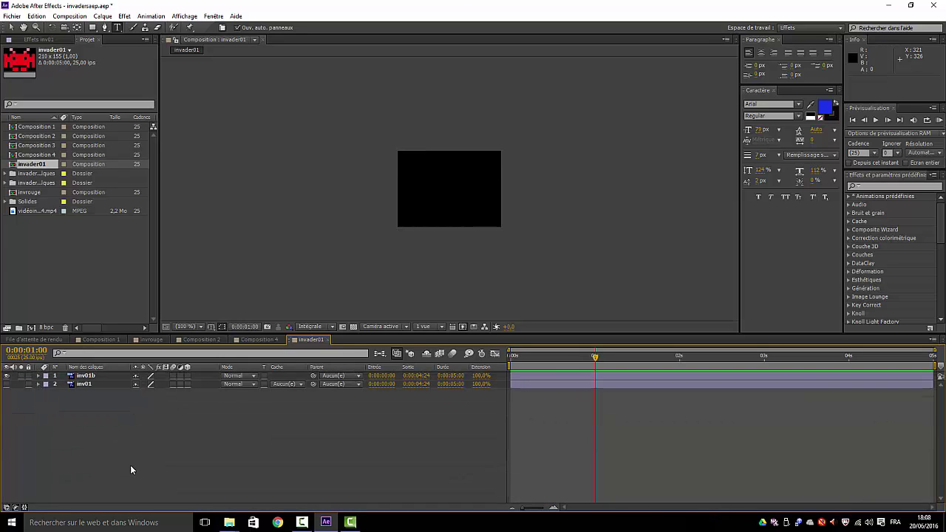
Make the inv01 layer visible and preview the alternating invader poses from the first frame
{"action": "left_click_drag", "start_coordinate": [594, 356], "coordinate": [459, 360]}
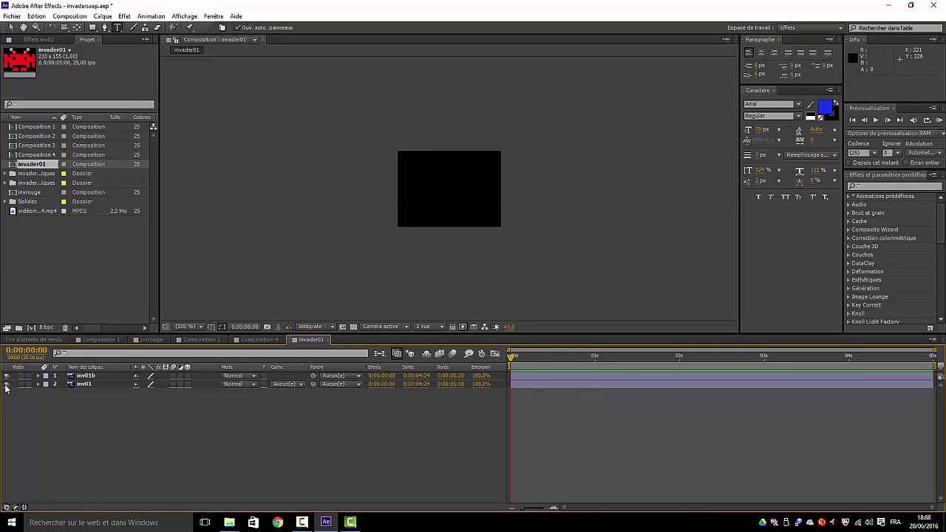
{"action": "key", "text": "space"}
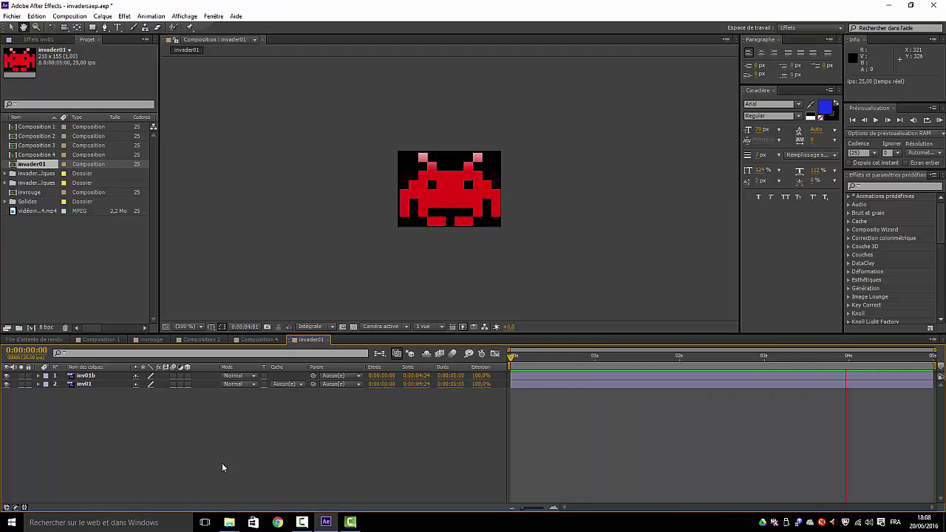
{"action": "key", "text": "ctrl+t"}
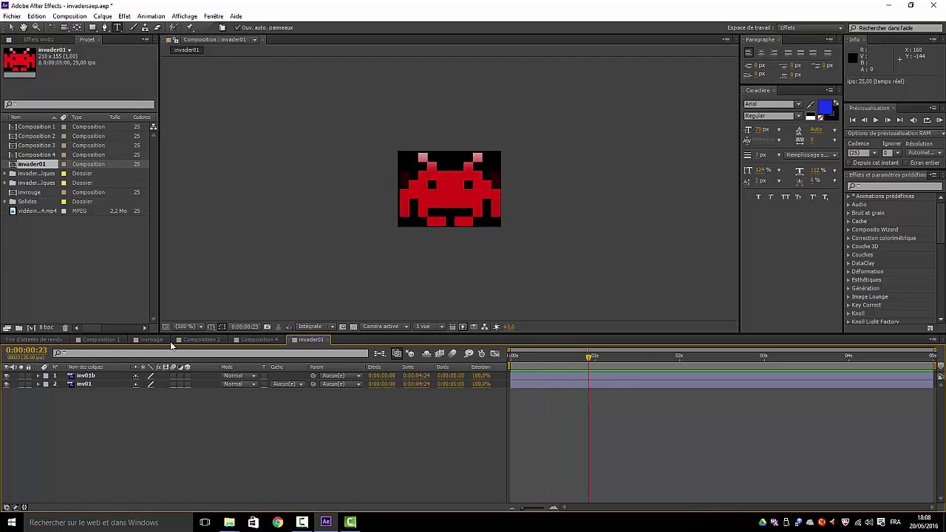
Create a new HDTV 1080 25 composition, Composition 5, with a duration of 20 seconds and add invader01 to it, starting at the first frame
{"action": "left_click", "coordinate": [67, 18]}
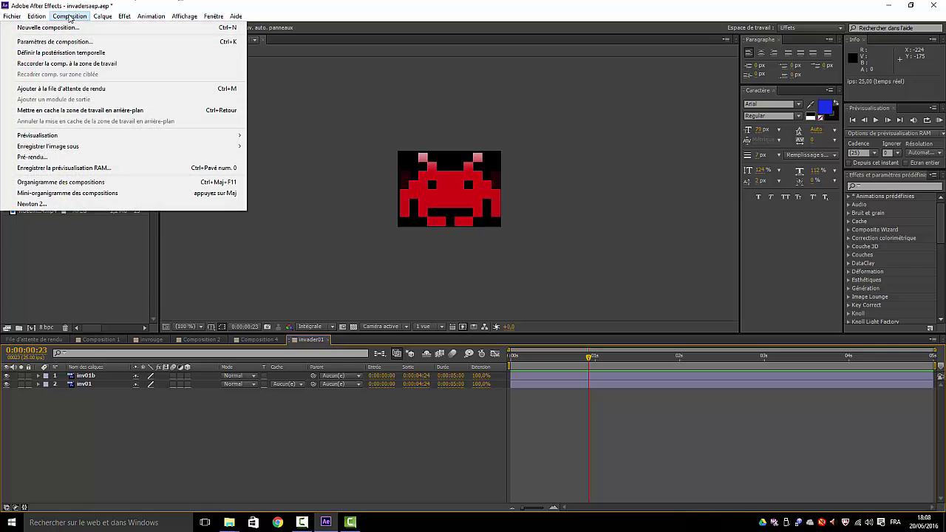
{"action": "left_click", "coordinate": [69, 28]}
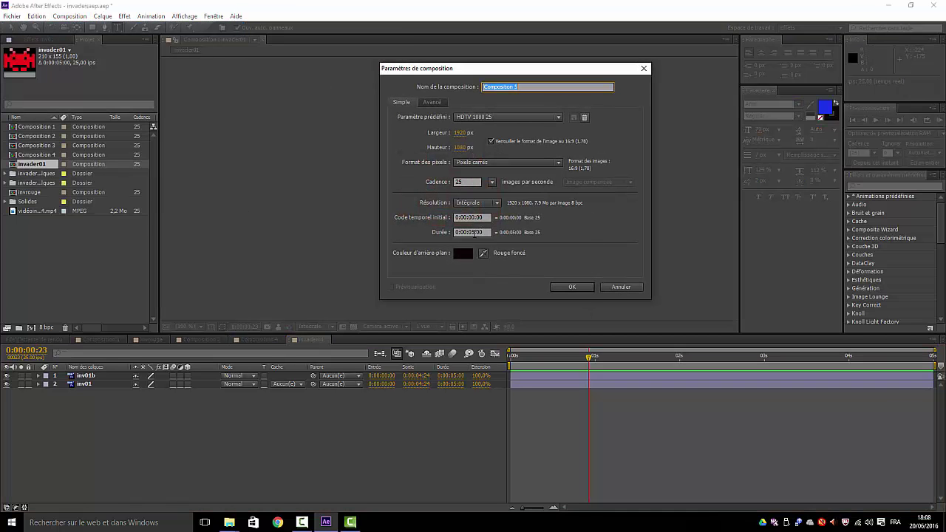
{"action": "left_click", "coordinate": [475, 232]}
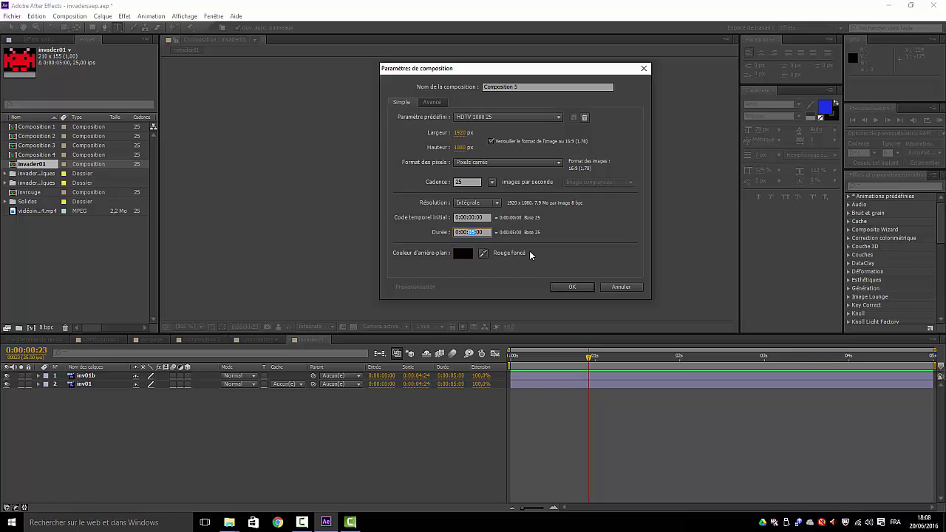
{"action": "key", "text": "Return"}
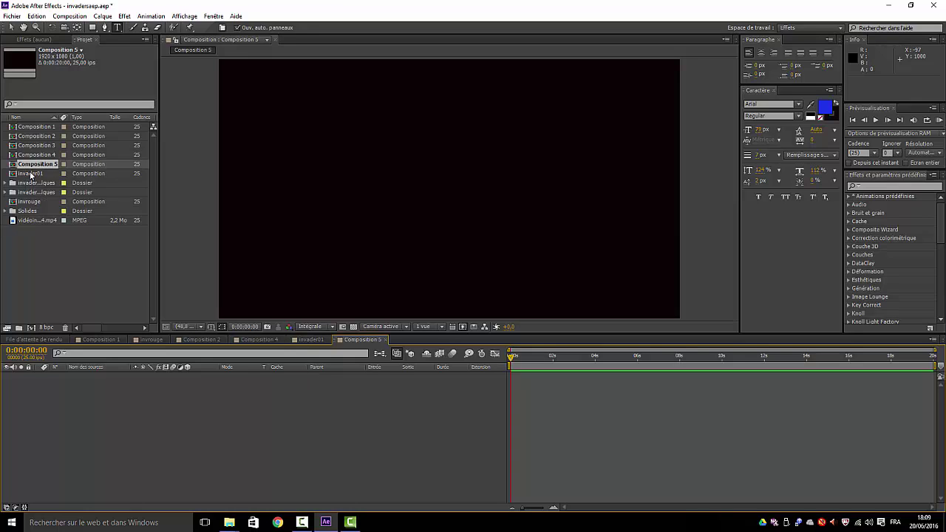
{"action": "left_click_drag", "start_coordinate": [31, 175], "coordinate": [89, 414]}
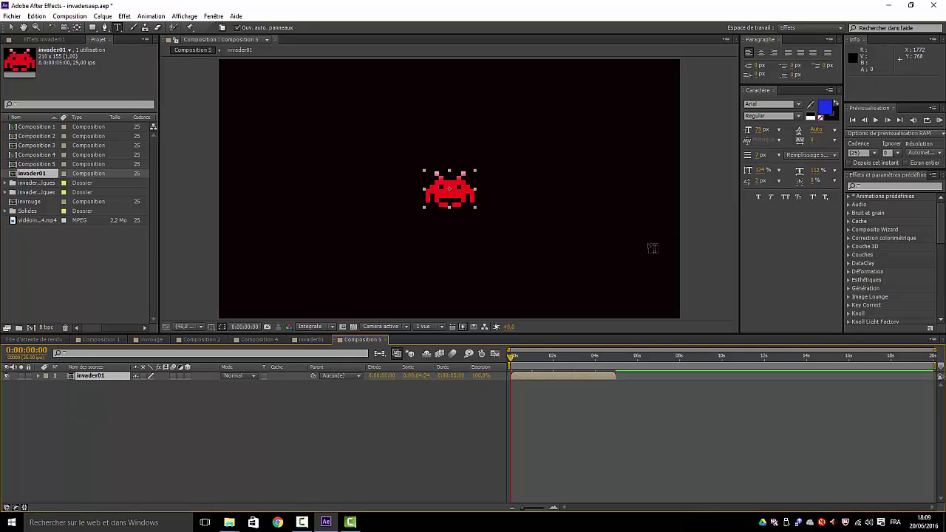
{"action": "mouse_move", "coordinate": [514, 357]}
{"action": "left_mouse_down"}
{"action": "mouse_move", "coordinate": [583, 357]}
{"action": "mouse_move", "coordinate": [497, 362]}
{"action": "mouse_move", "coordinate": [583, 357]}
{"action": "mouse_move", "coordinate": [511, 359]}
{"action": "left_mouse_up"}
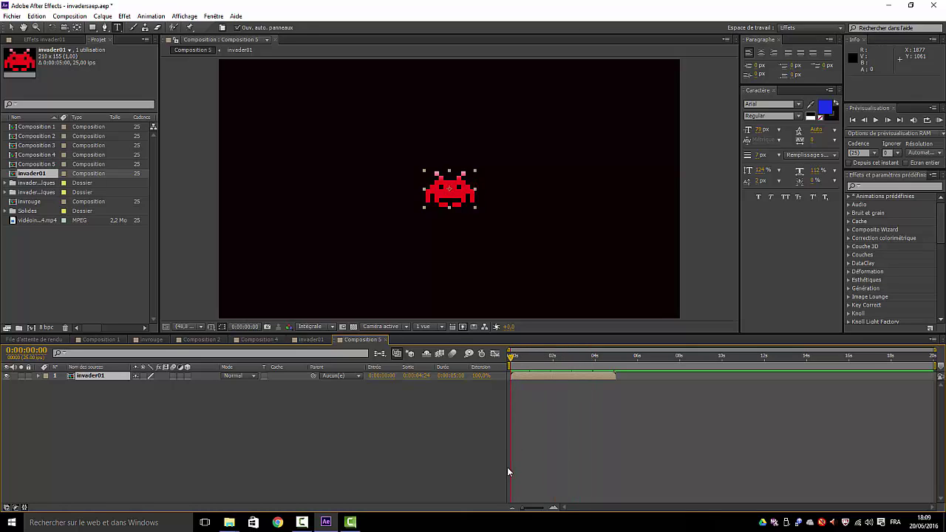